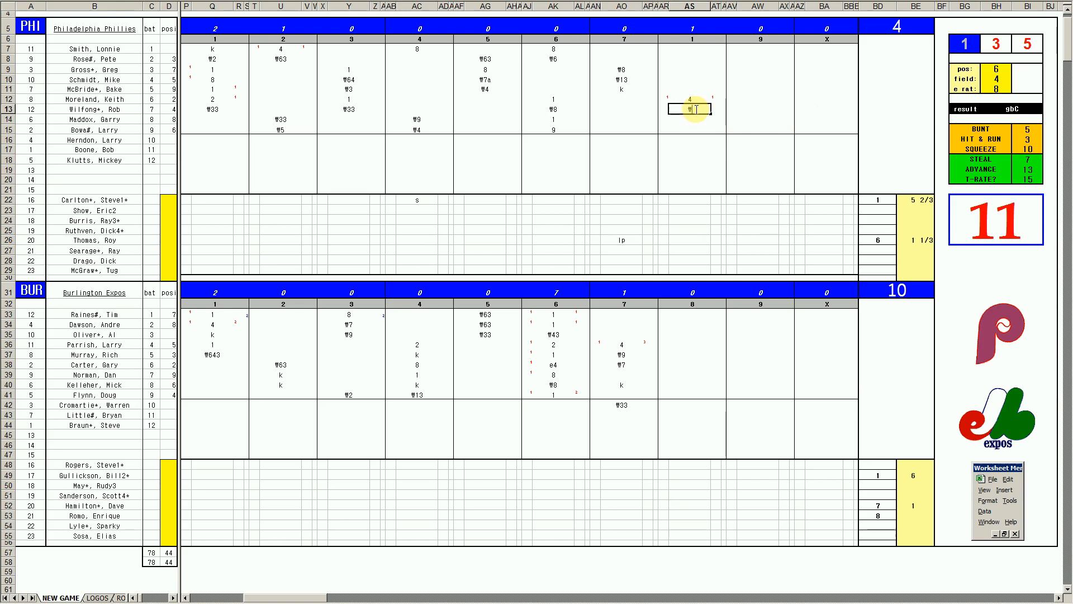
- Record the Phillies' eighth-inning results: ₩63 in AS13 and AS14, 8 in AS15, and ₩8 in AS7
{"action": "key", "text": "Return"}
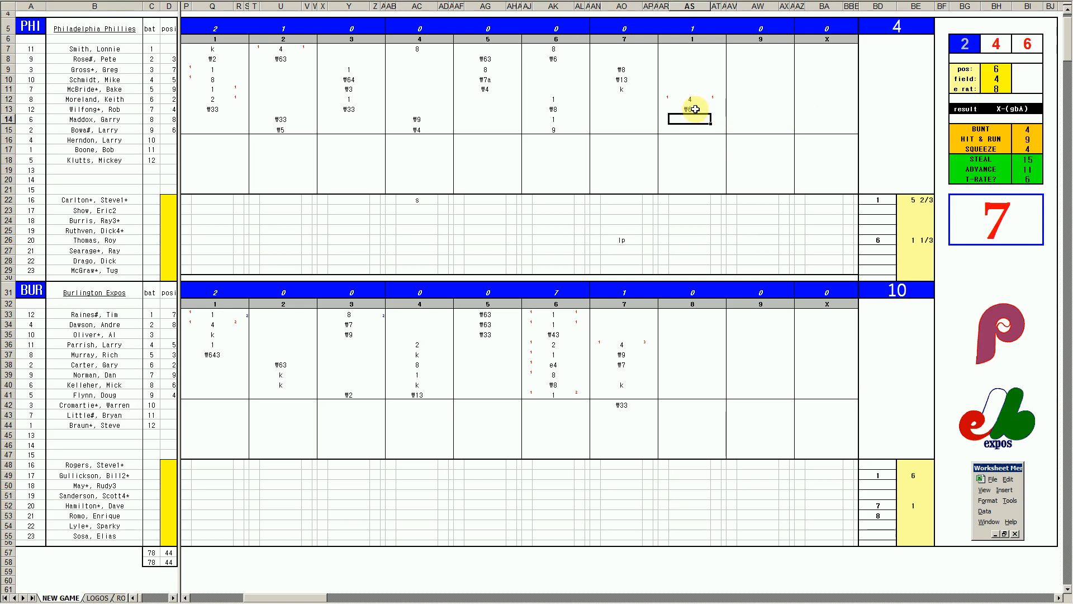
{"action": "type", "text": "#63"}
{"action": "key", "text": "Return"}
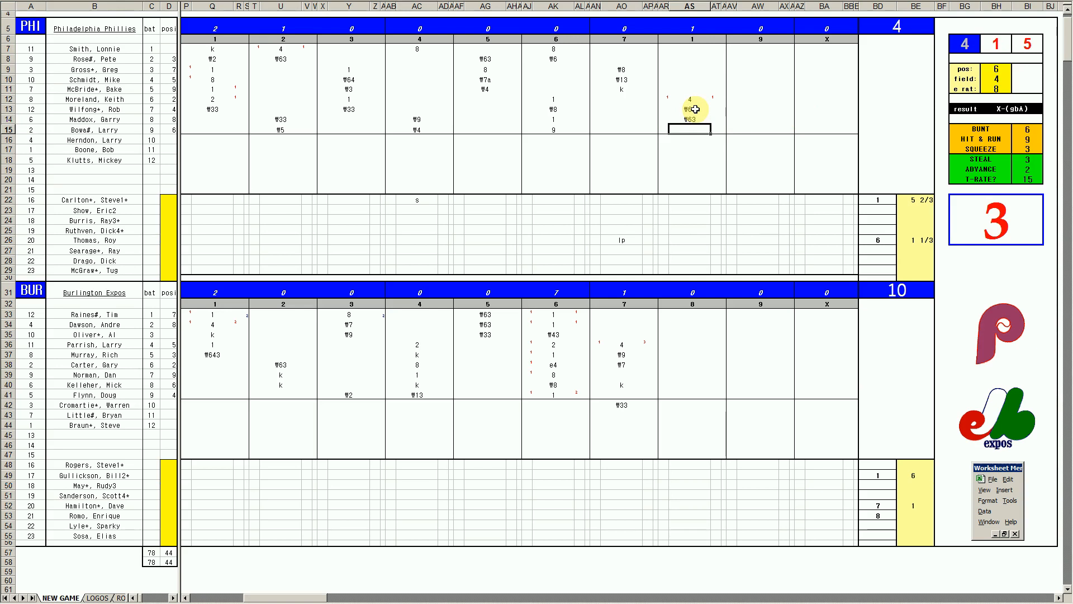
{"action": "type", "text": "8"}
{"action": "key", "text": "Return"}
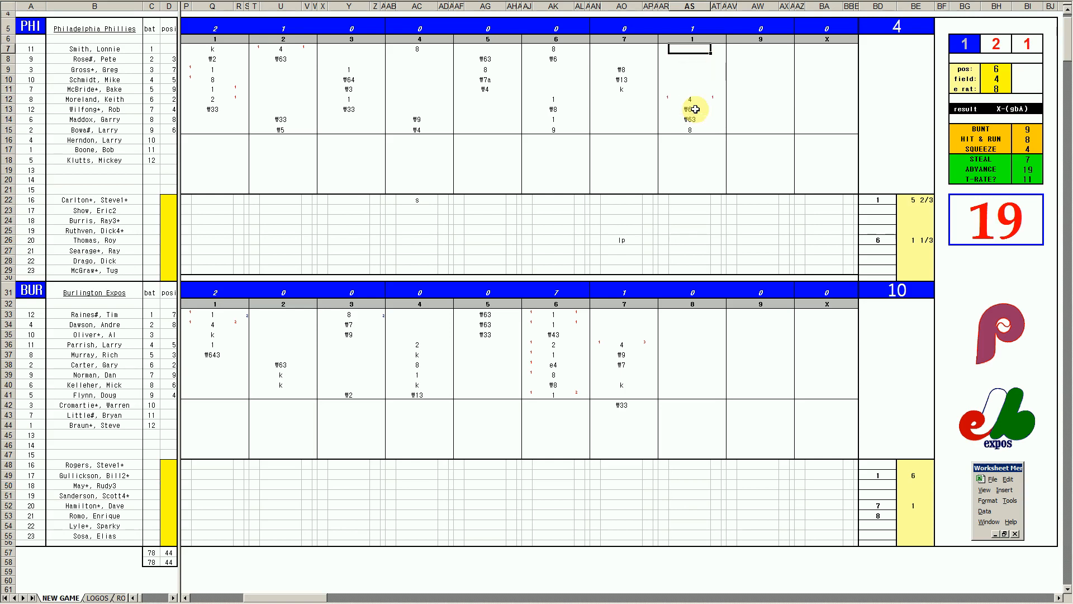
{"action": "type", "text": "#8"}
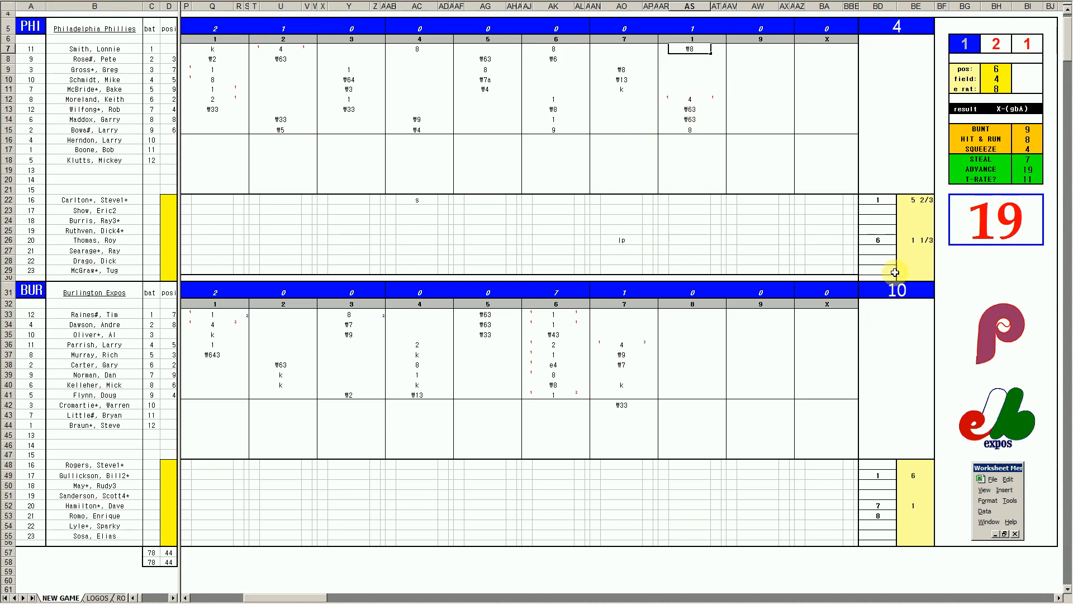
- Enter 8 as the entry inning for the Phillies reliever in BD27 and record ₩4 for the Burlington batter in AS41
{"action": "left_click", "coordinate": [885, 253]}
{"action": "type", "text": "8"}
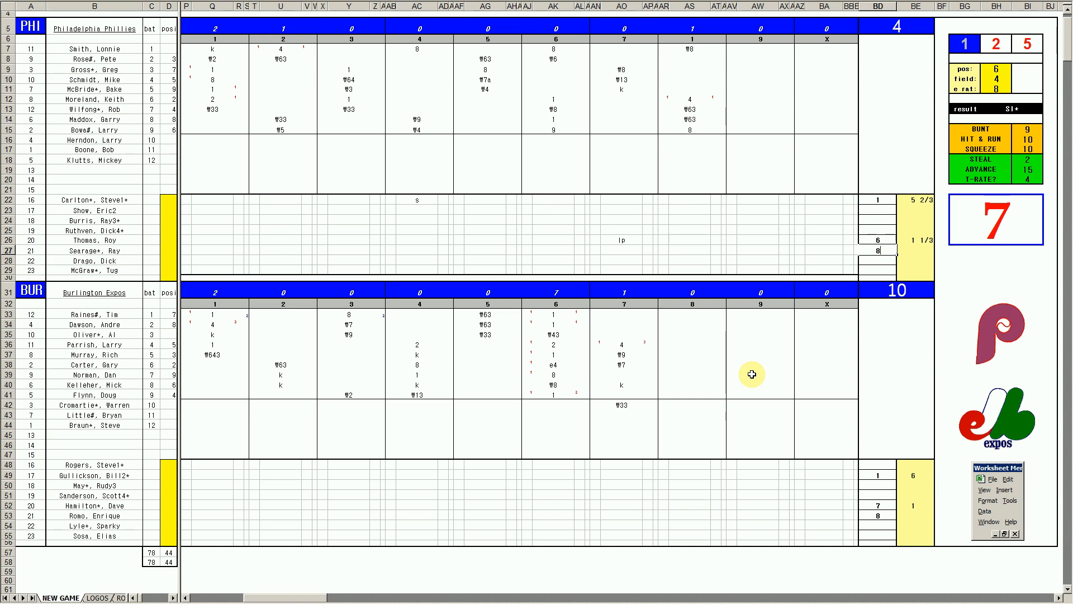
{"action": "left_click", "coordinate": [691, 393]}
{"action": "type", "text": "\\8"}
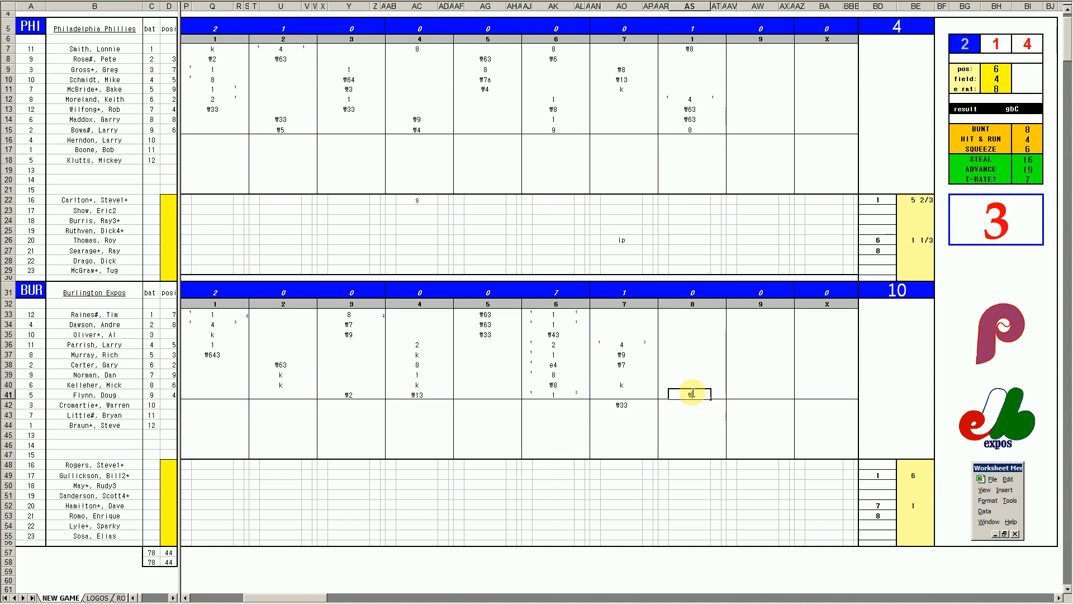
- Record 1 as the eighth-inning result for Burlington's leadoff batter in AS33
{"action": "key", "text": "Up"}
{"action": "key", "text": "Up"}
{"action": "key", "text": "Up"}
{"action": "key", "text": "Up"}
{"action": "key", "text": "Up"}
{"action": "key", "text": "Up"}
{"action": "key", "text": "Up"}
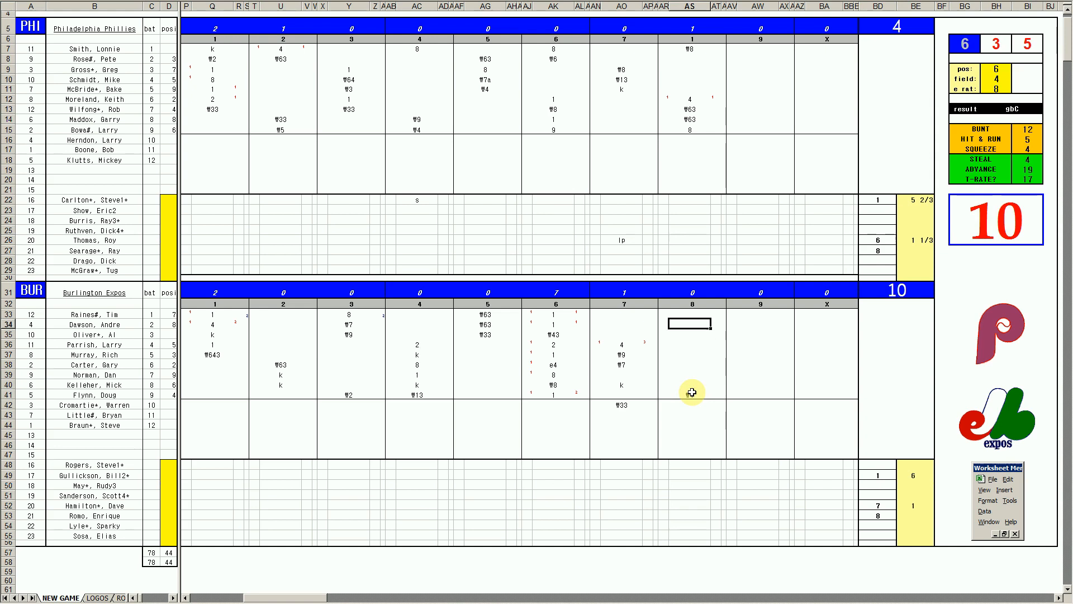
{"action": "key", "text": "Up"}
{"action": "type", "text": "1"}
{"action": "key", "text": "Return"}
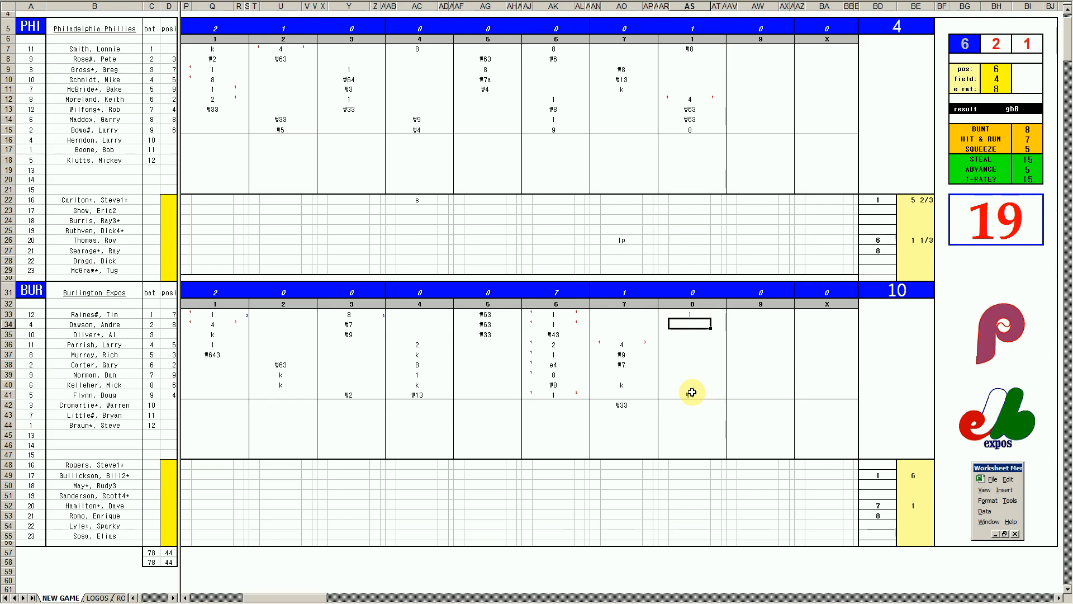
- Set the fielding check to pos 9, field 2 and e rat 4, and record ₩7a in AS34
{"action": "key", "text": "ctrl+e"}
{"action": "type", "text": "9"}
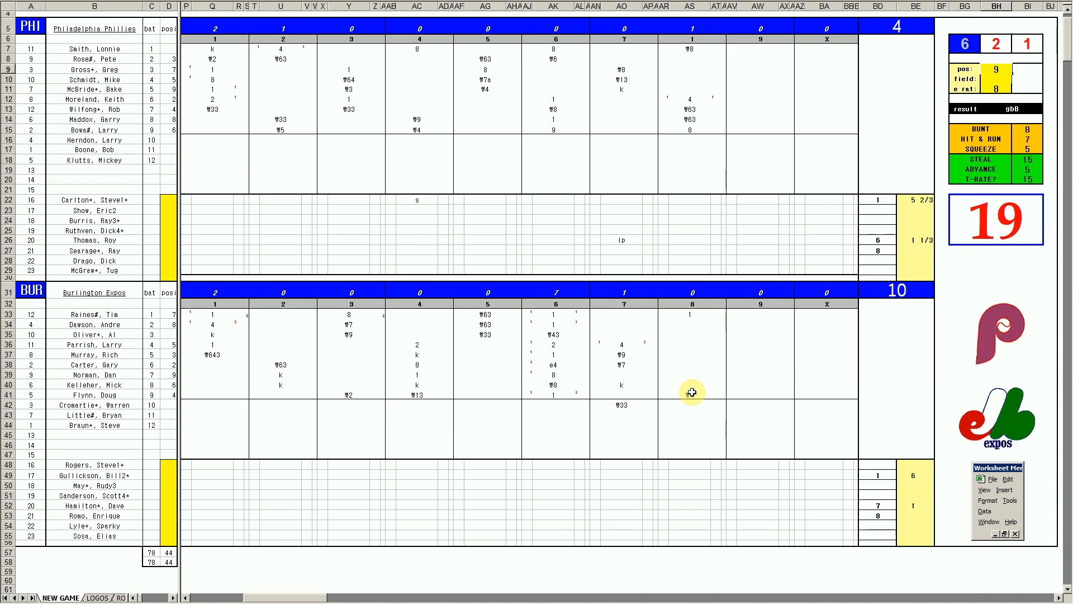
{"action": "key", "text": "Return"}
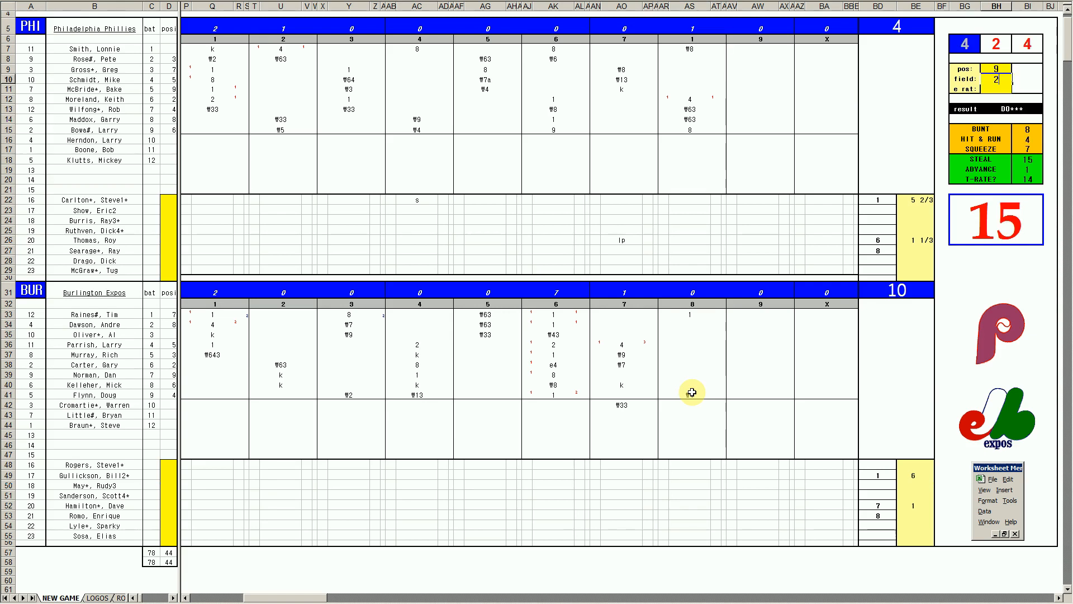
{"action": "type", "text": "2"}
{"action": "key", "text": "Return"}
{"action": "type", "text": "4"}
{"action": "key", "text": "Return"}
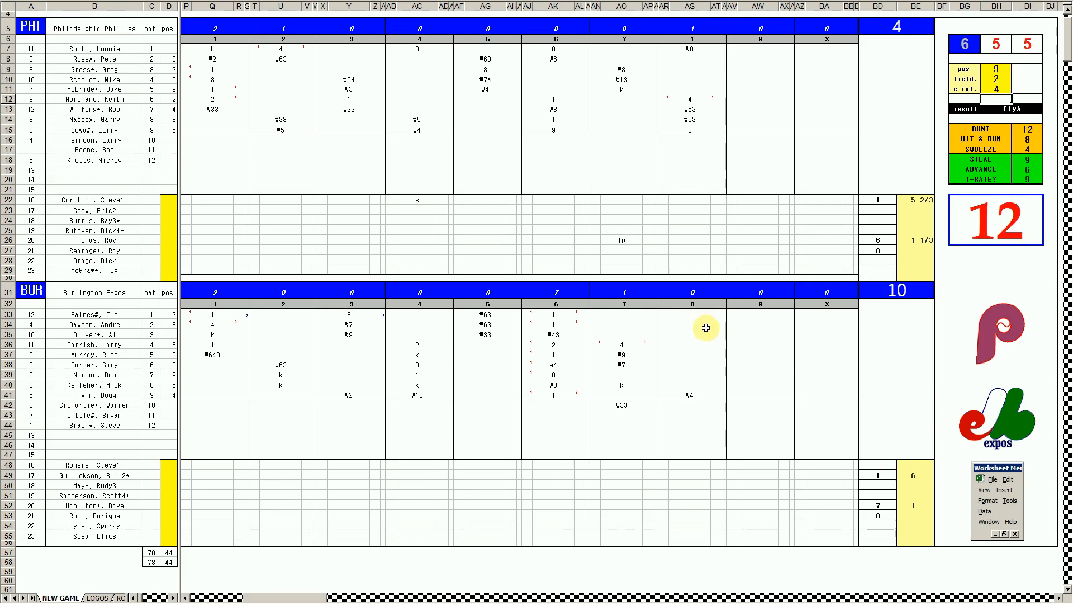
{"action": "left_click", "coordinate": [689, 323]}
{"action": "type", "text": "\\9a"}
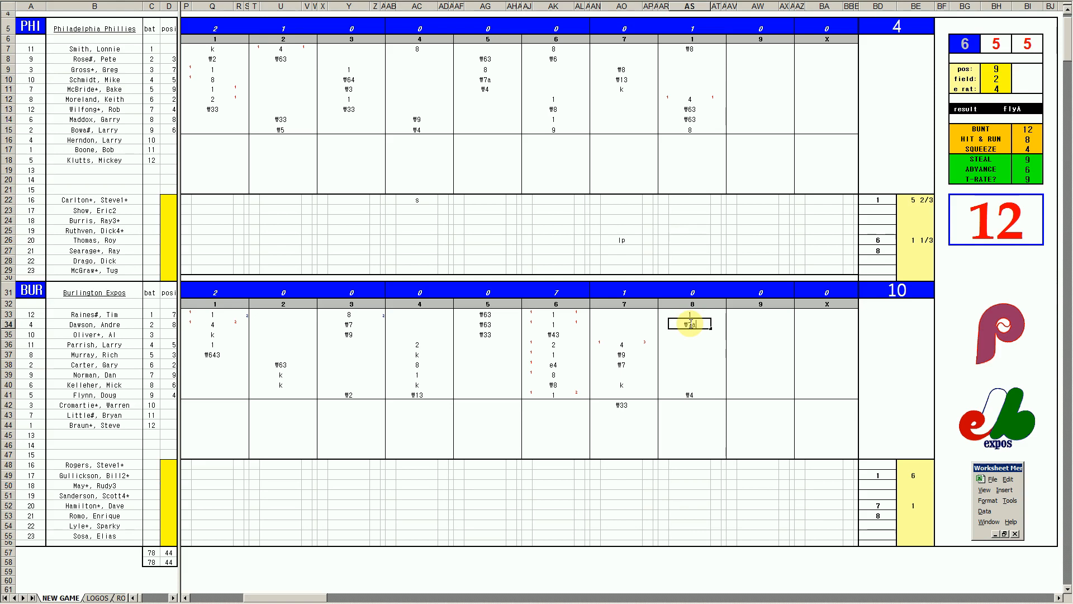
{"action": "key", "text": "Return"}
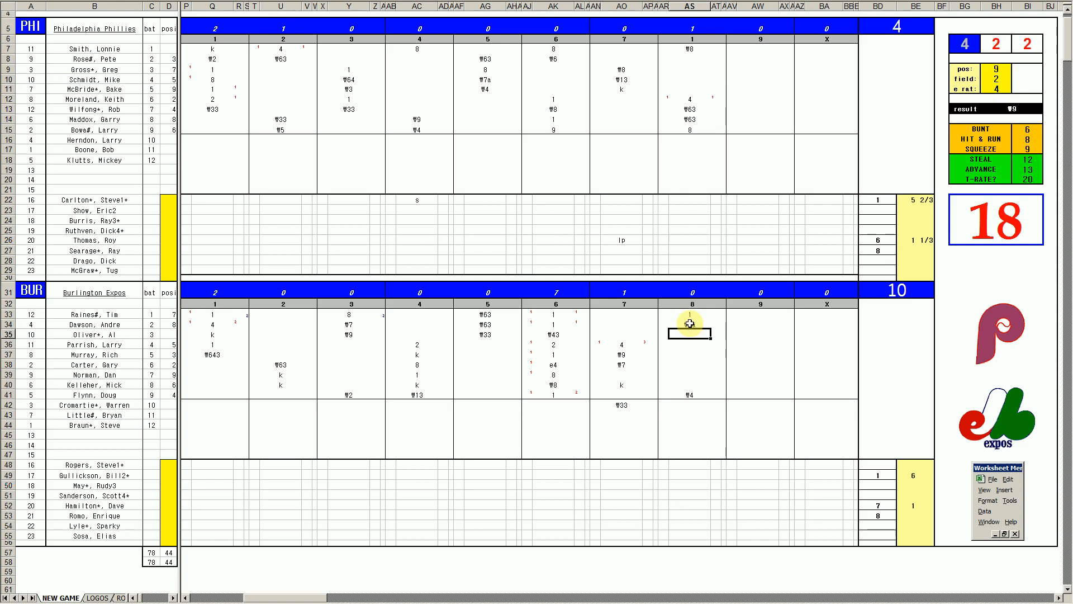
- Set the fielding check to pos 5, field 1 and e rat 25
{"action": "key", "text": "ctrl+q"}
{"action": "type", "text": "5"}
{"action": "key", "text": "Return"}
{"action": "type", "text": "1"}
{"action": "key", "text": "Return"}
{"action": "type", "text": "25"}
{"action": "key", "text": "Return"}
- Record ₩53 in AS35, and enter 1 in BE53 and 9 in BD54 for the Burlington pitchers
{"action": "left_click", "coordinate": [697, 334]}
{"action": "type", "text": "\\53"}
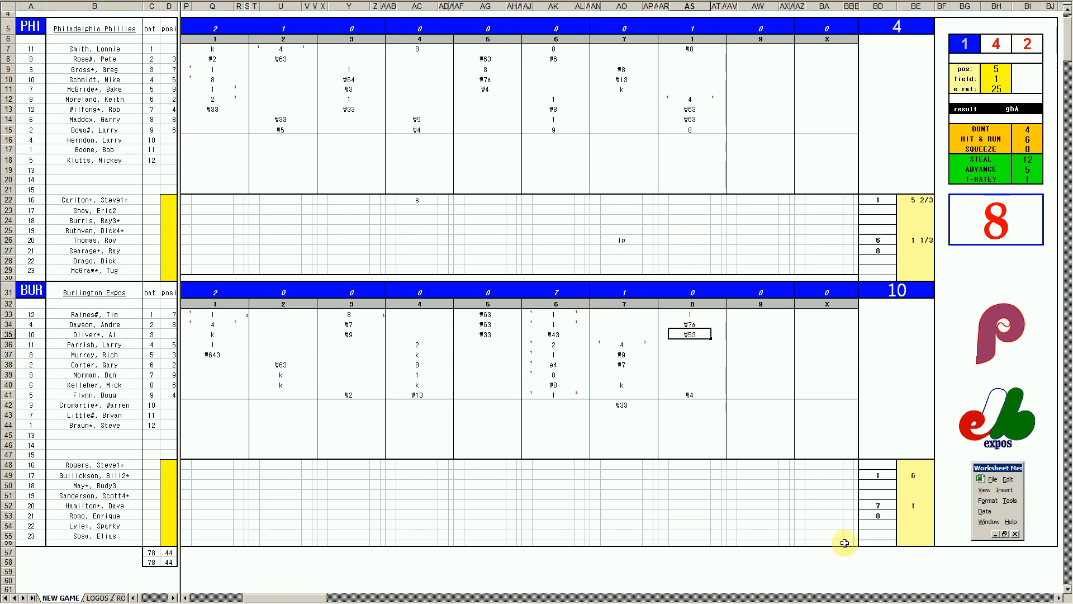
{"action": "left_click", "coordinate": [900, 516]}
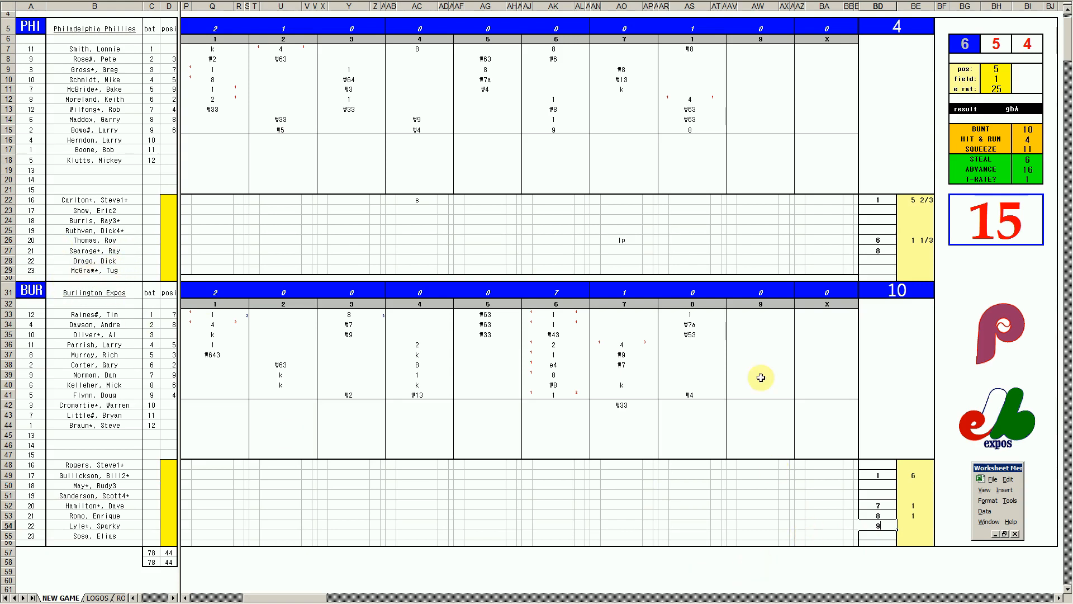
- Record the Phillies' ninth-inning results: ₩7 in AW8, 8 in AW9, and ₩3 in AW10
{"action": "left_click", "coordinate": [756, 58]}
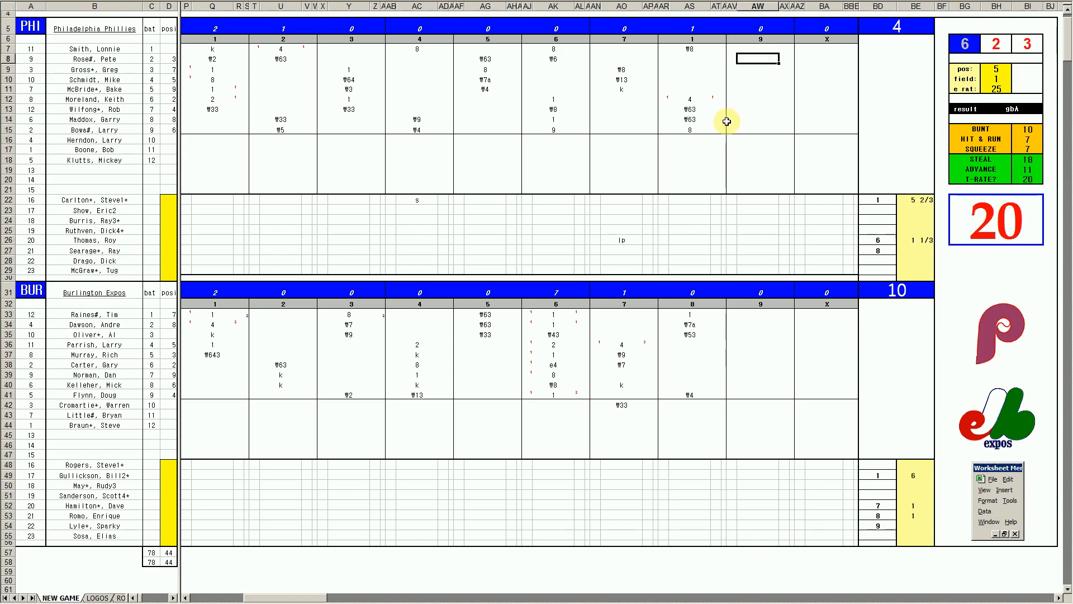
{"action": "type", "text": "\\7"}
{"action": "key", "text": "Return"}
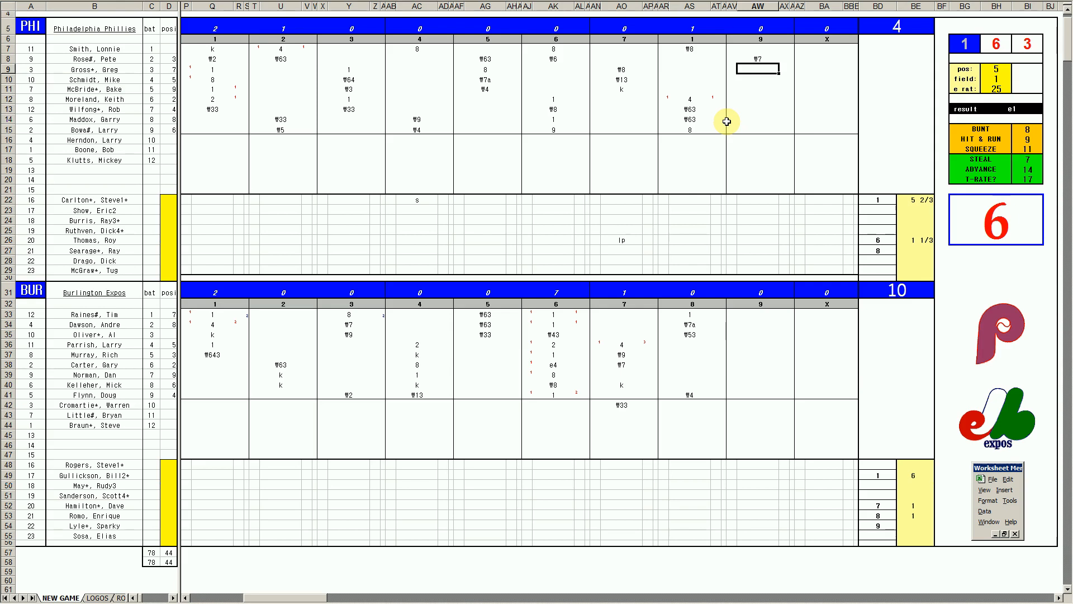
{"action": "type", "text": "8"}
{"action": "key", "text": "Return"}
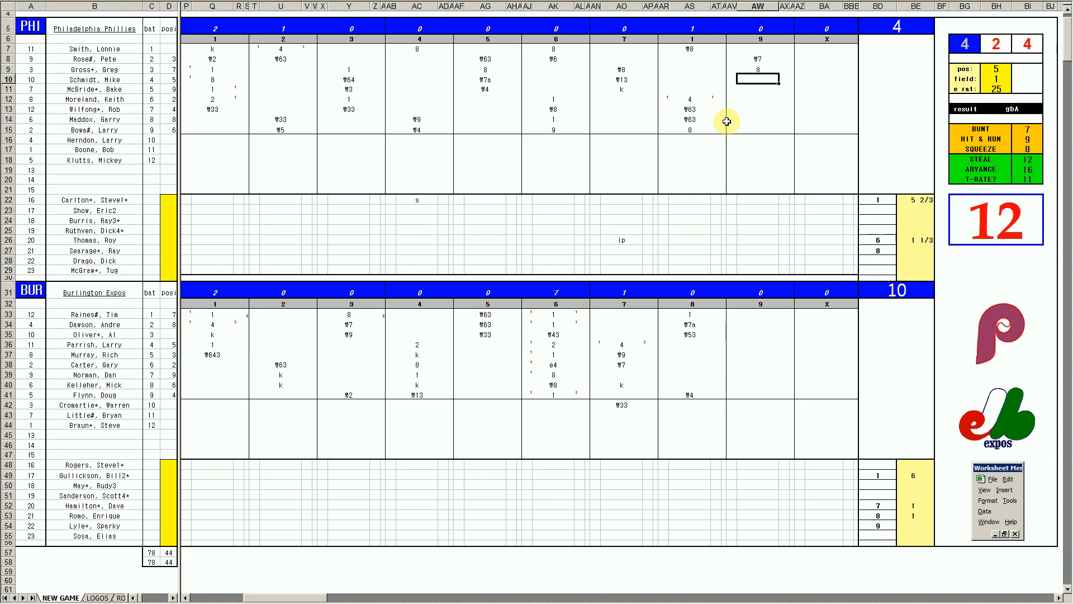
{"action": "type", "text": "₩3"}
{"action": "key", "text": "Return"}
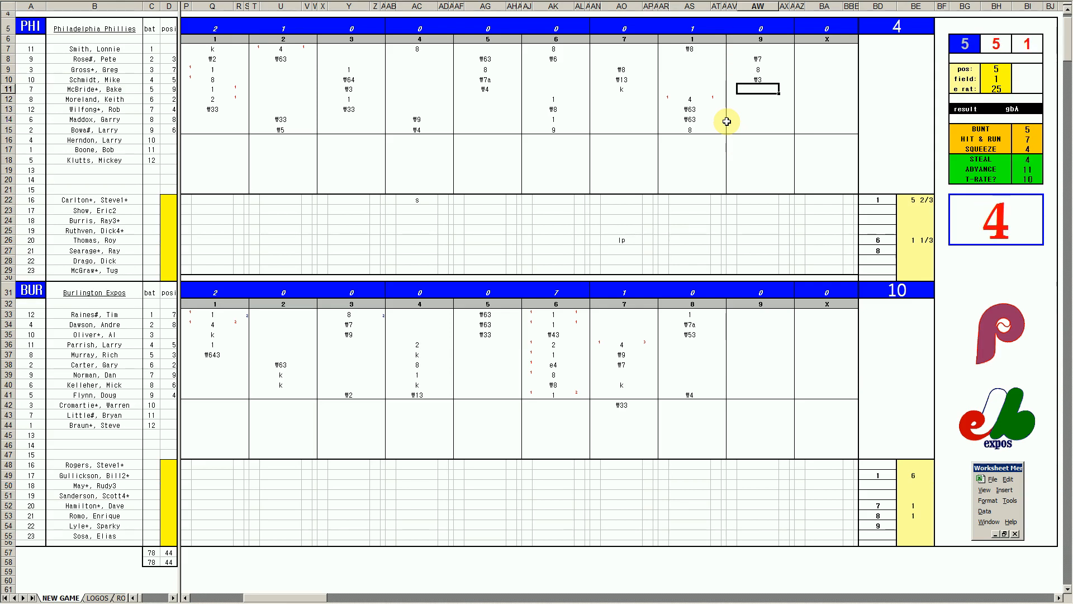
- Set the fielding check to pos 6, field 3 and e rat 25, and record ₩63 in AW11
{"action": "key", "text": "ctrl+q"}
{"action": "type", "text": "6"}
{"action": "key", "text": "Return"}
{"action": "type", "text": "3"}
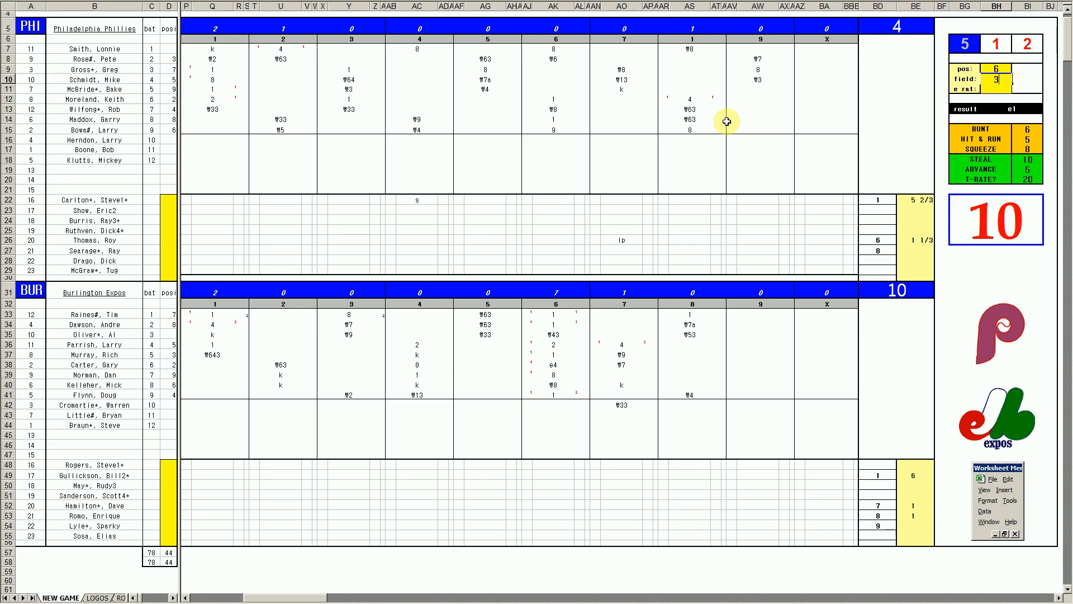
{"action": "key", "text": "Return"}
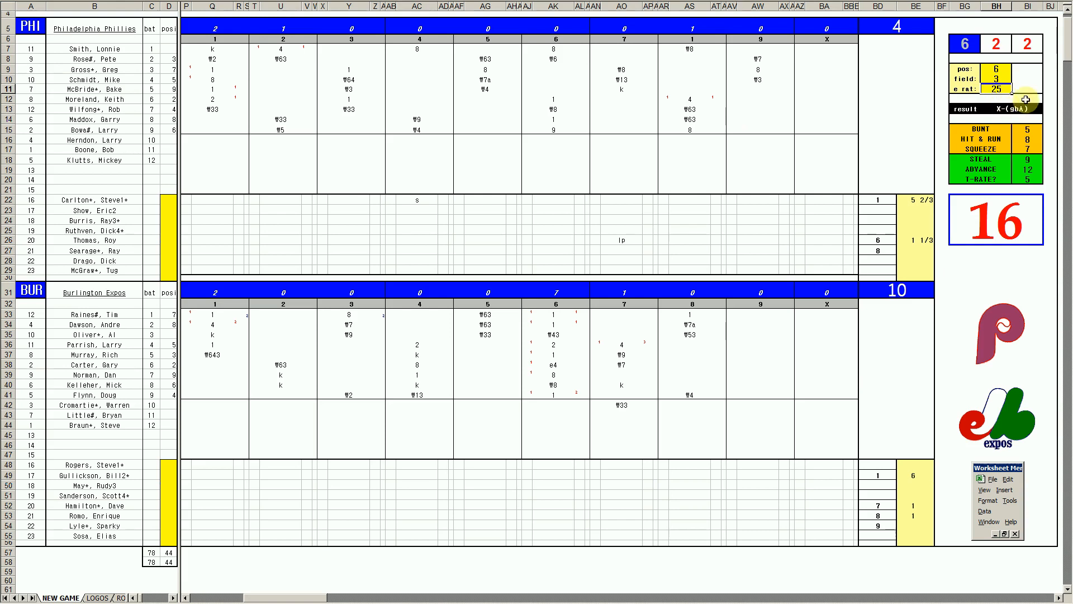
{"action": "left_click", "coordinate": [753, 88]}
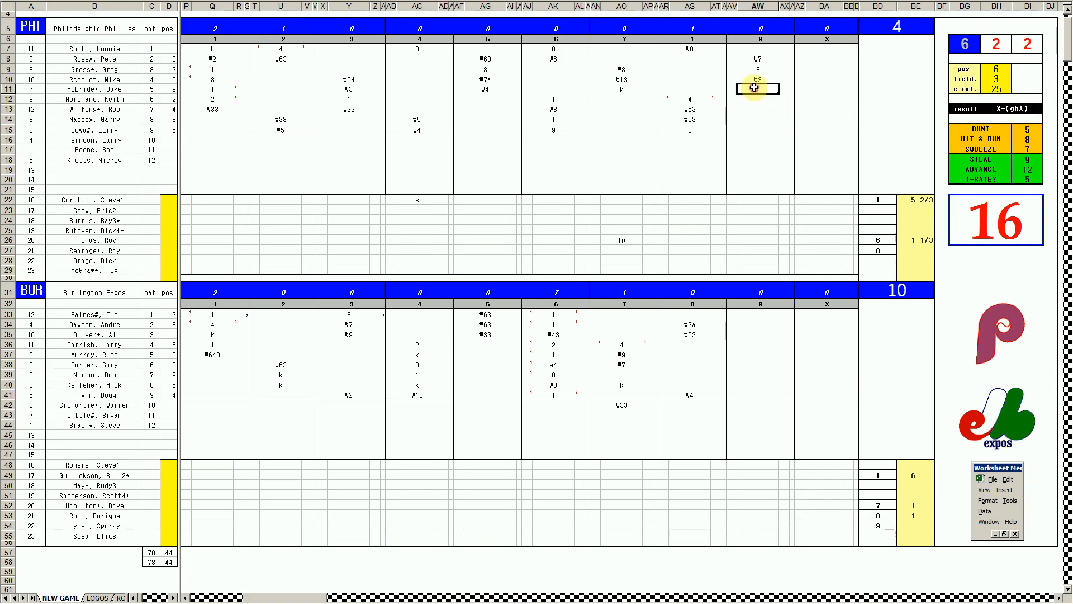
{"action": "type", "text": "#63"}
{"action": "key", "text": "Return"}
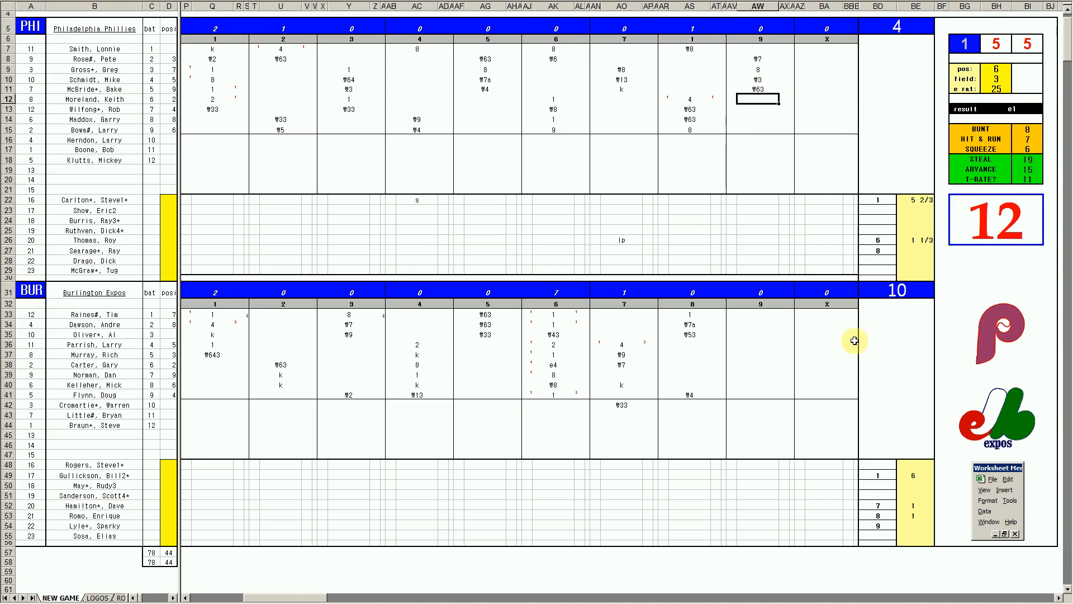
- Enter 1 inning pitched for the Phillies pitcher in BE27 and the Burlington pitcher in BE54
{"action": "left_click", "coordinate": [904, 250]}
{"action": "type", "text": "1"}
{"action": "key", "text": "Return"}
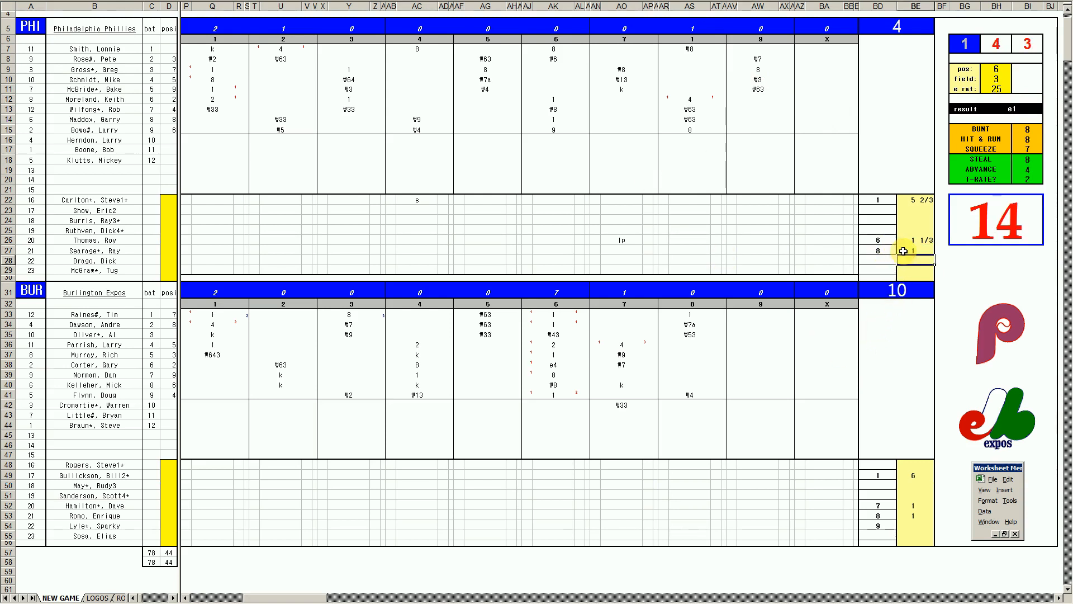
{"action": "left_click", "coordinate": [904, 518]}
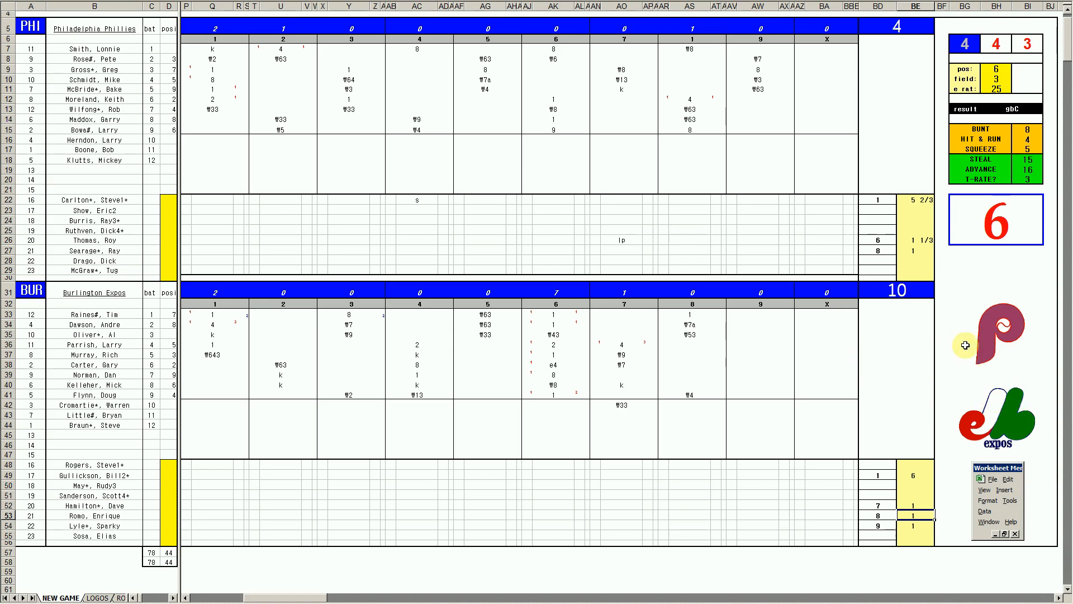
- Copy the finished scoresheet into a new workbook with the sheet's macro and switch to Book2
{"action": "left_click", "coordinate": [150, 494]}
{"action": "key", "text": "ctrl+n"}
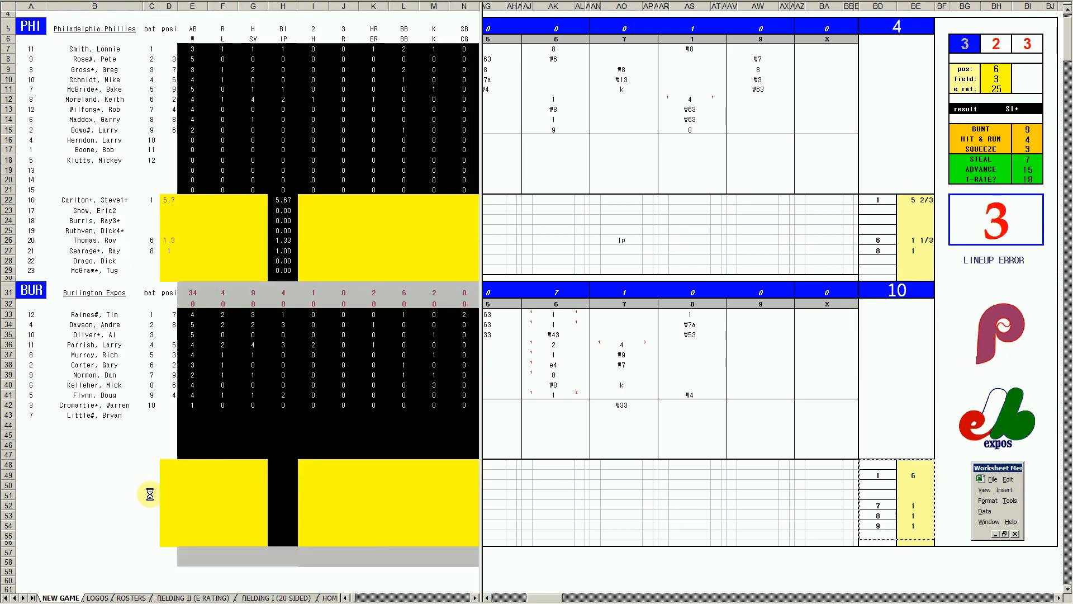
{"action": "mouse_move", "coordinate": [282, 601]}
{"action": "left_click", "coordinate": [370, 601]}
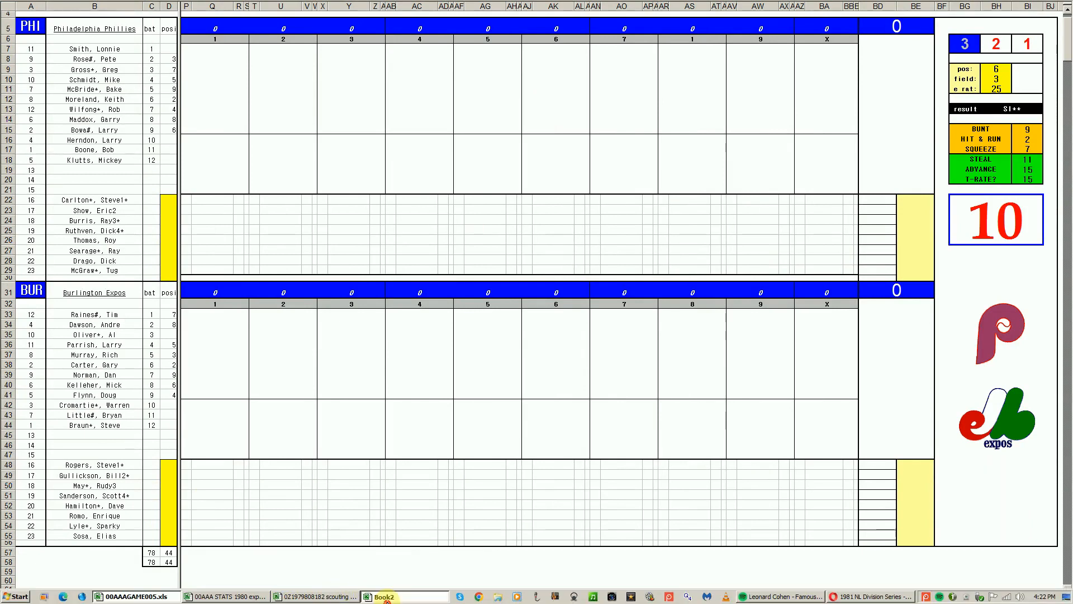
- Enter 1 walk in the BB column for the Burlington pitcher in row 54
{"action": "left_click", "coordinate": [152, 412]}
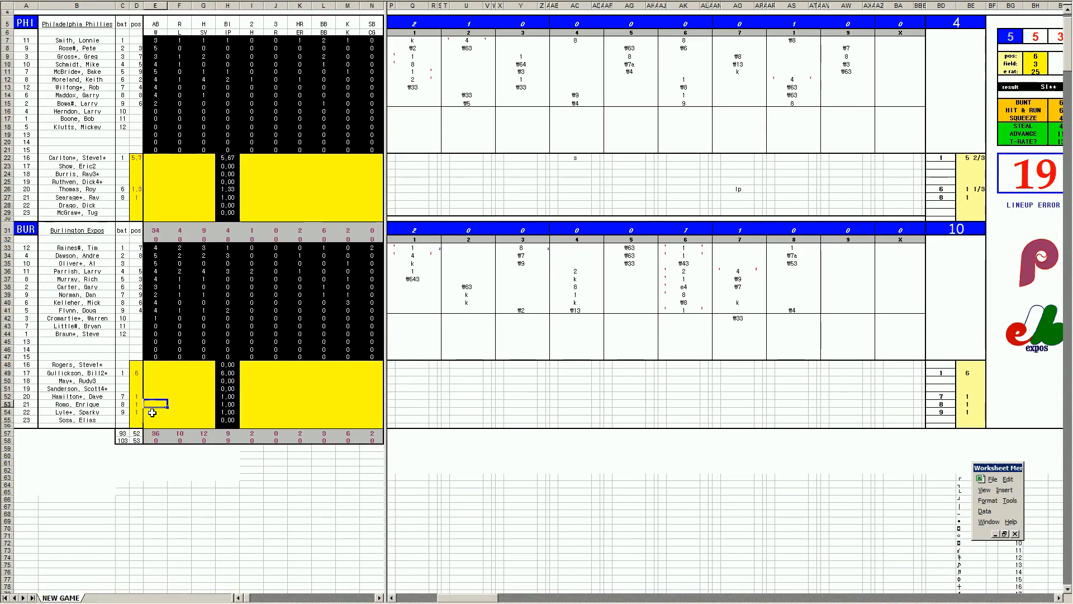
{"action": "key", "text": "Tab"}
{"action": "key", "text": "Tab"}
{"action": "key", "text": "Tab"}
{"action": "key", "text": "Tab"}
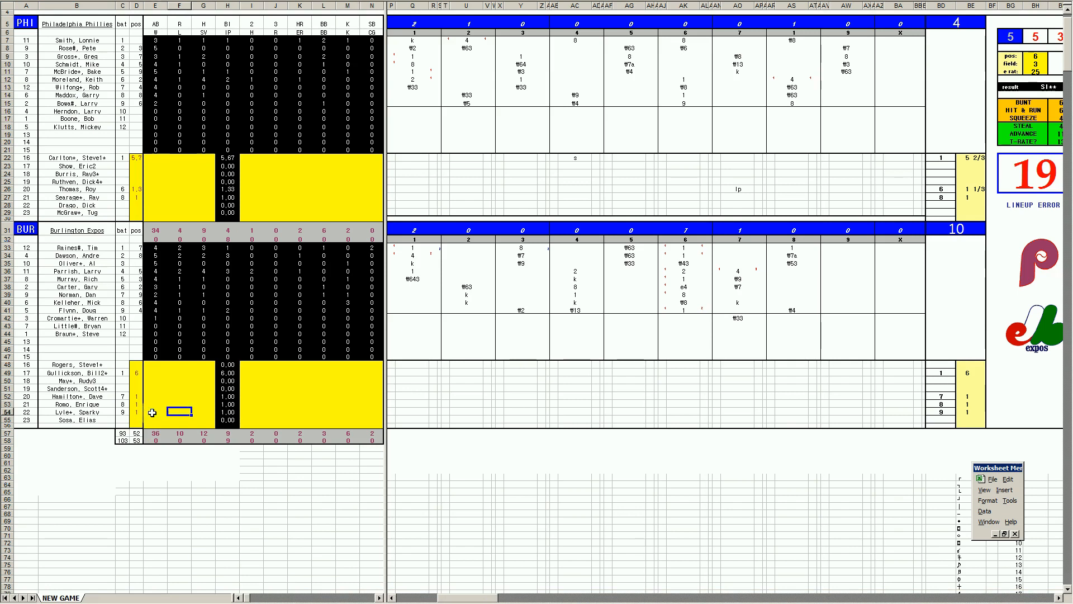
{"action": "key", "text": "Left"}
{"action": "type", "text": "1"}
- Enter 1 each for hits, runs, earned runs and walks for the Burlington pitcher in row 53
{"action": "key", "text": "Left"}
{"action": "key", "text": "Left"}
{"action": "key", "text": "Left"}
{"action": "key", "text": "Up"}
{"action": "type", "text": "1"}
{"action": "key", "text": "Right"}
{"action": "type", "text": "1"}
{"action": "key", "text": "Right"}
{"action": "type", "text": "1"}
{"action": "key", "text": "Right"}
{"action": "type", "text": "1"}
- Enter 1 strikeout for the Burlington pitcher in row 52
{"action": "key", "text": "Left"}
{"action": "key", "text": "Left"}
{"action": "key", "text": "Left"}
{"action": "key", "text": "Up"}
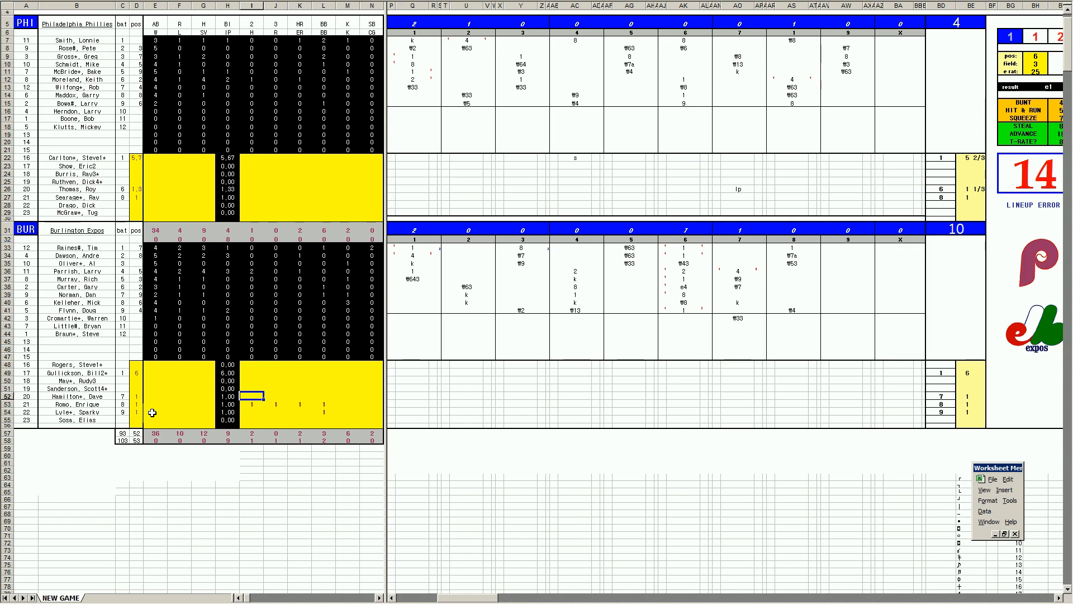
{"action": "key", "text": "Right"}
{"action": "key", "text": "Right"}
{"action": "key", "text": "Right"}
{"action": "key", "text": "Right"}
{"action": "type", "text": "1"}
- Credit the Burlington starting pitcher in row 49 with 1 win
{"action": "key", "text": "Left"}
{"action": "key", "text": "Left"}
{"action": "key", "text": "Left"}
{"action": "key", "text": "Left"}
{"action": "key", "text": "Up"}
{"action": "key", "text": "Up"}
{"action": "key", "text": "Up"}
{"action": "key", "text": "Left"}
{"action": "key", "text": "Left"}
{"action": "key", "text": "Left"}
{"action": "key", "text": "Left"}
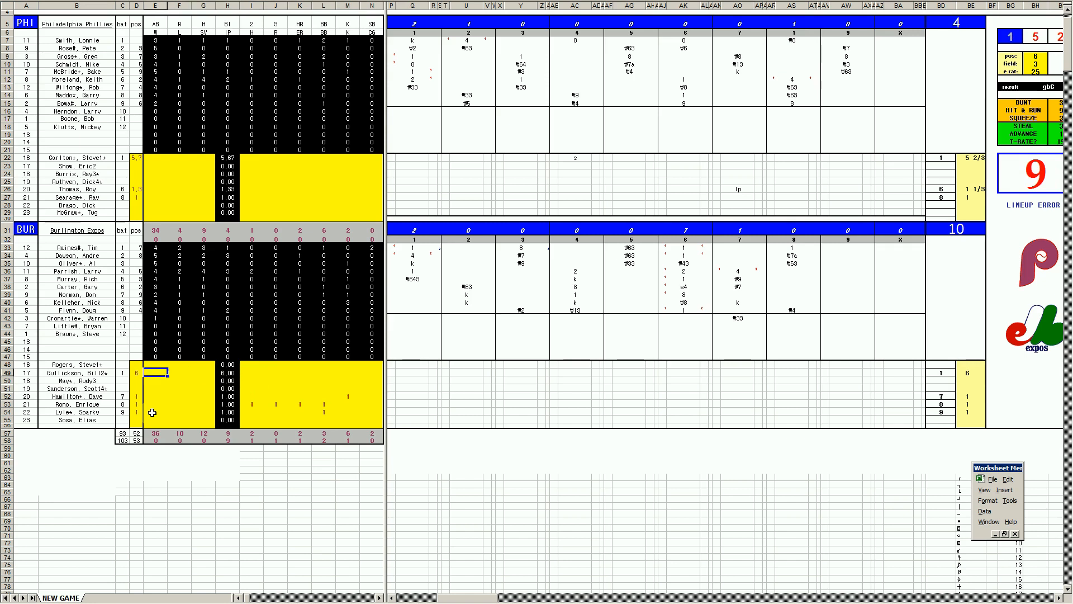
{"action": "type", "text": "1"}
- Fill in the Burlington starter's line in row 49: 8 hits, 3 runs, 3 earned runs, 4 walks and 1 strikeout
{"action": "key", "text": "Right"}
{"action": "key", "text": "Right"}
{"action": "key", "text": "Right"}
{"action": "key", "text": "Right"}
{"action": "type", "text": "8"}
{"action": "key", "text": "Right"}
{"action": "type", "text": "3"}
{"action": "key", "text": "Right"}
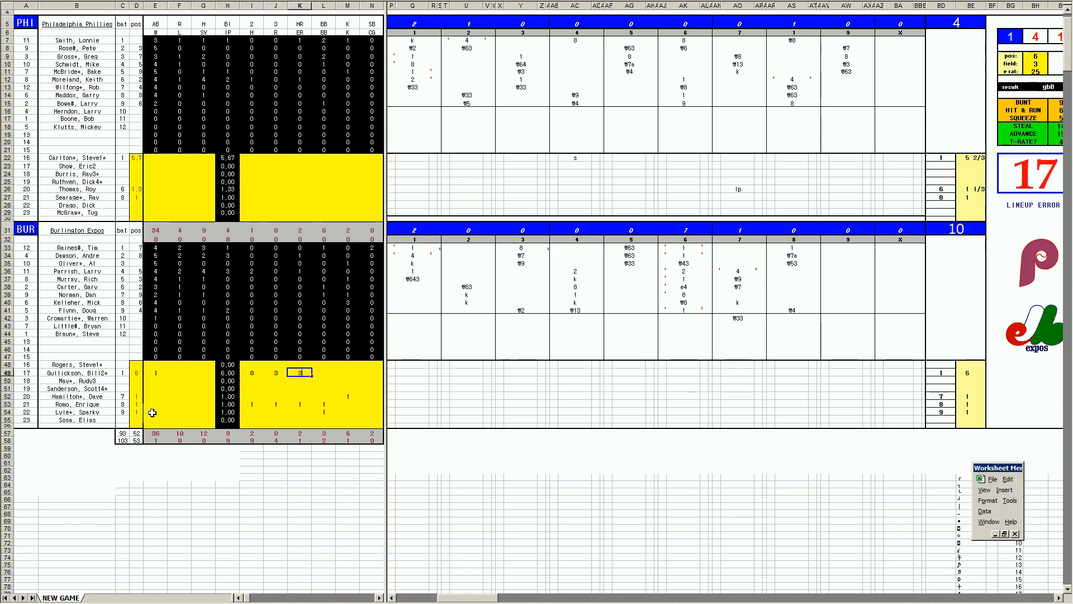
{"action": "type", "text": "3"}
{"action": "key", "text": "Right"}
{"action": "type", "text": "4"}
{"action": "key", "text": "Right"}
{"action": "type", "text": "1"}
- Enter 1 hit allowed for the Phillies pitcher in row 27
{"action": "key", "text": "Up"}
{"action": "key", "text": "Up"}
{"action": "key", "text": "Up"}
{"action": "key", "text": "Up"}
{"action": "key", "text": "Up"}
{"action": "key", "text": "Up"}
{"action": "key", "text": "Up"}
{"action": "key", "text": "Up"}
{"action": "key", "text": "Up"}
{"action": "key", "text": "Up"}
{"action": "key", "text": "Up"}
{"action": "key", "text": "Up"}
{"action": "key", "text": "Up"}
{"action": "key", "text": "Up"}
{"action": "key", "text": "Up"}
{"action": "key", "text": "Up"}
{"action": "key", "text": "Up"}
{"action": "key", "text": "Up"}
{"action": "key", "text": "Up"}
{"action": "key", "text": "Left"}
{"action": "key", "text": "Left"}
{"action": "key", "text": "Left"}
{"action": "key", "text": "Up"}
{"action": "key", "text": "Left"}
{"action": "key", "text": "Up"}
{"action": "key", "text": "Up"}
{"action": "type", "text": "1"}
- Fill in the Phillies pitcher's line in row 26: 1 hit, 1 run, 1 earned run and 1 strikeout
{"action": "key", "text": "Up"}
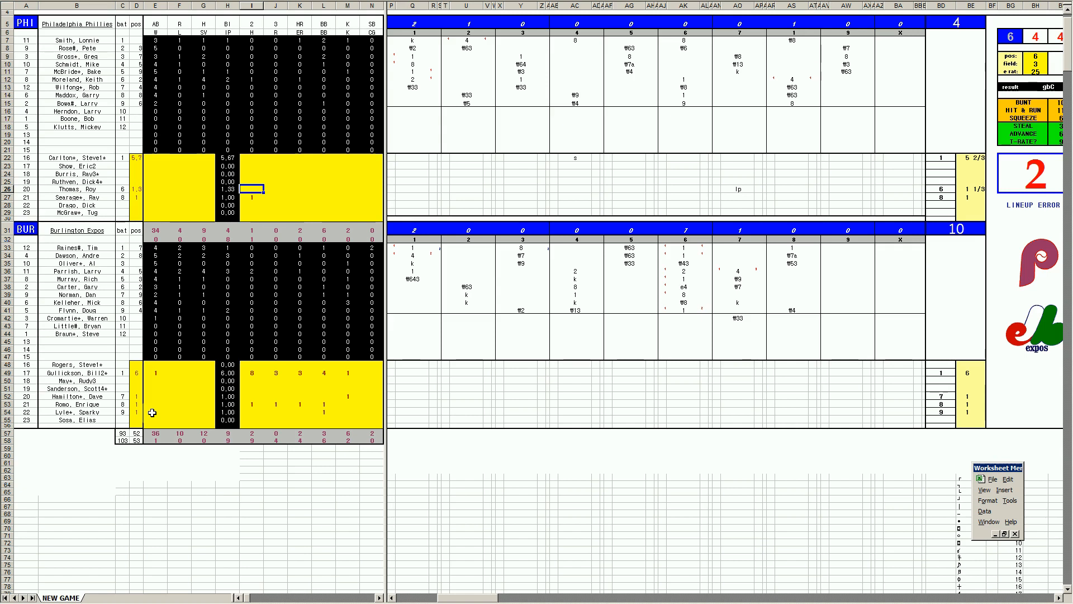
{"action": "type", "text": "1"}
{"action": "key", "text": "Tab"}
{"action": "type", "text": "1"}
{"action": "key", "text": "Tab"}
{"action": "type", "text": "1"}
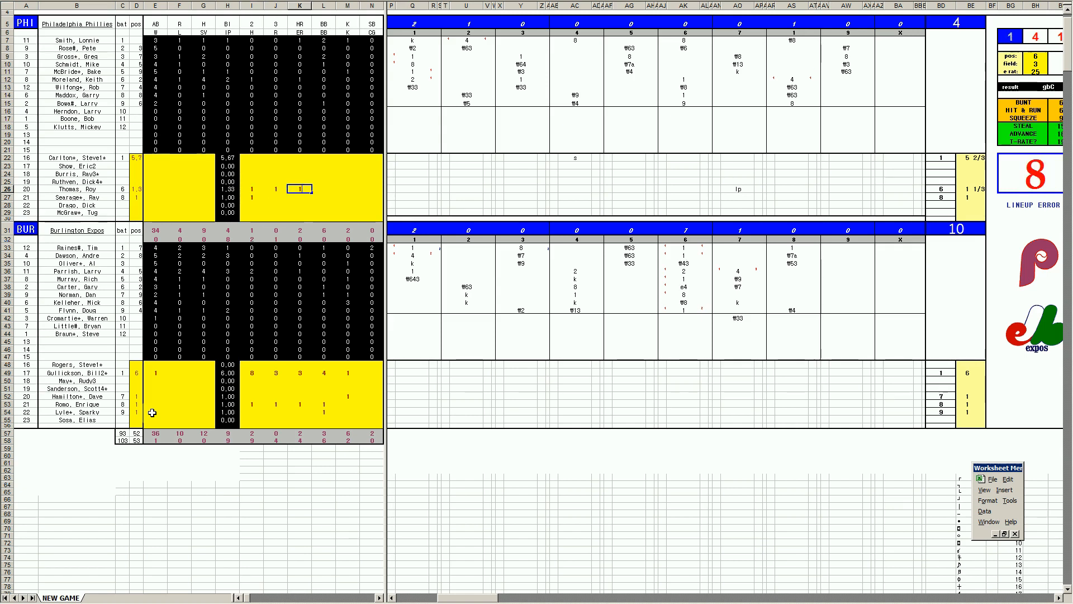
{"action": "key", "text": "Right"}
{"action": "key", "text": "Right"}
{"action": "type", "text": "1"}
- Charge the Phillies starting pitcher in row 22 with 1 loss
{"action": "key", "text": "Left"}
{"action": "key", "text": "Left"}
{"action": "key", "text": "Left"}
{"action": "key", "text": "Left"}
{"action": "key", "text": "Left"}
{"action": "key", "text": "Left"}
{"action": "key", "text": "Up"}
{"action": "key", "text": "Up"}
{"action": "key", "text": "Up"}
{"action": "key", "text": "Up"}
{"action": "key", "text": "Left"}
{"action": "type", "text": "1"}
- Fill in the Phillies starter's line in row 22: 10 hits, 9 runs, 7 earned runs, 3 walks and 5 strikeouts
{"action": "key", "text": "Tab"}
{"action": "key", "text": "Tab"}
{"action": "key", "text": "Tab"}
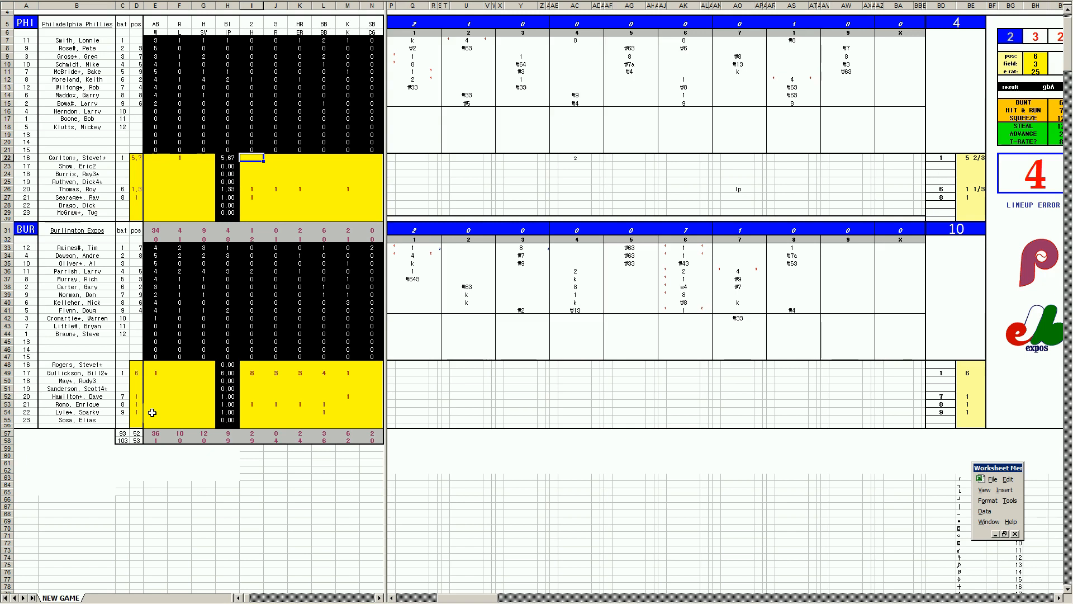
{"action": "type", "text": "10"}
{"action": "key", "text": "Tab"}
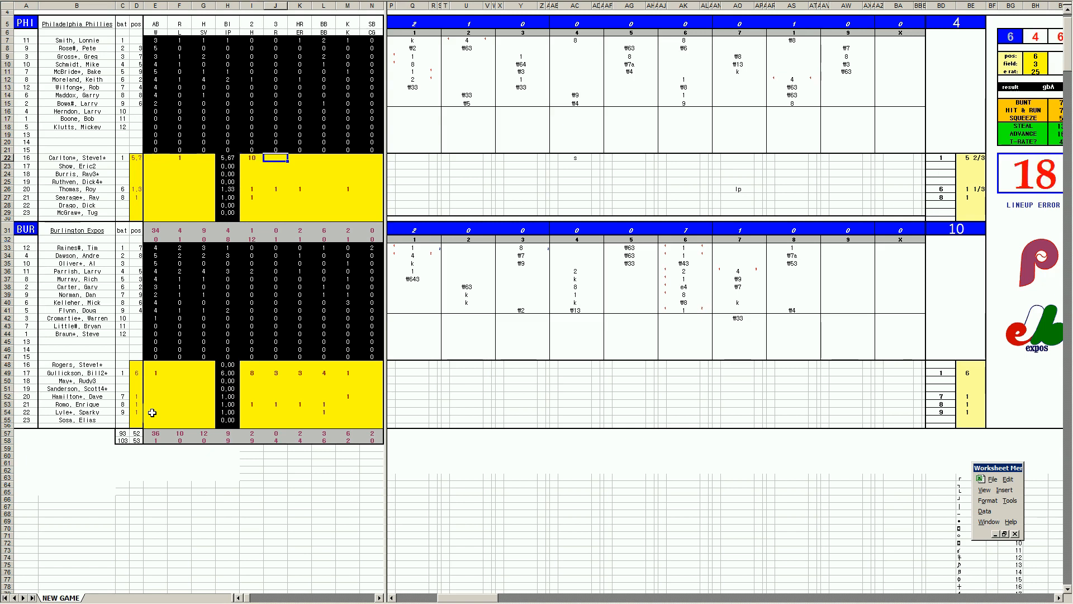
{"action": "type", "text": "9"}
{"action": "key", "text": "Tab"}
{"action": "type", "text": "7"}
{"action": "key", "text": "Tab"}
{"action": "type", "text": "3"}
{"action": "key", "text": "Right"}
{"action": "type", "text": "5"}
{"action": "key", "text": "Down"}
{"action": "key", "text": "Left"}
{"action": "key", "text": "Left"}
{"action": "key", "text": "Left"}
{"action": "key", "text": "Left"}
{"action": "key", "text": "Left"}
{"action": "key", "text": "Left"}
{"action": "key", "text": "Left"}
{"action": "key", "text": "Down"}
{"action": "key", "text": "Down"}
{"action": "key", "text": "Down"}
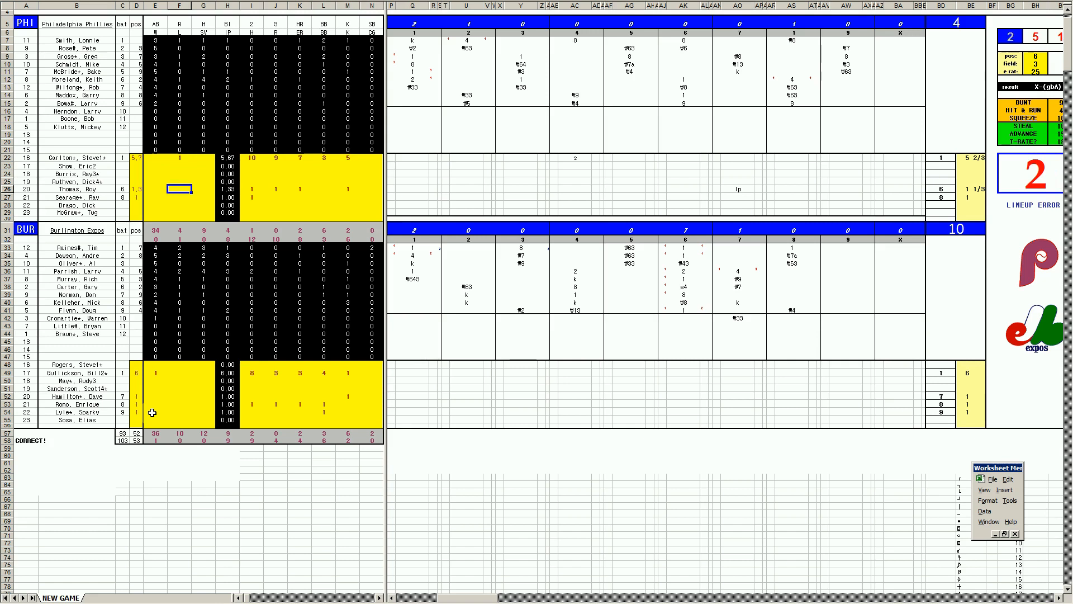
{"action": "key", "text": "ctrl+s"}
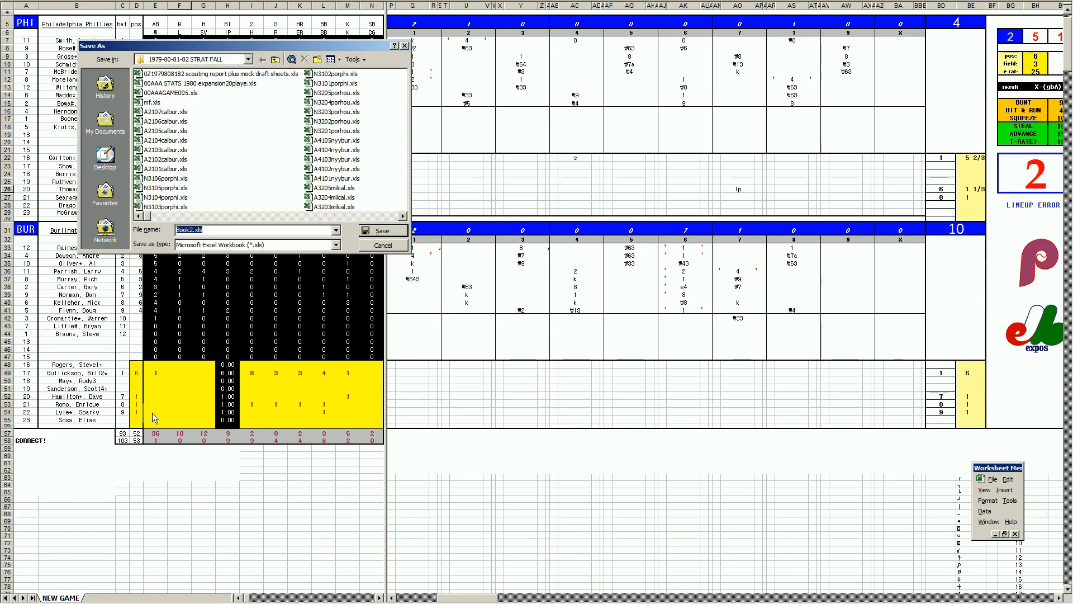
{"action": "type", "text": "WSGAME)1"}
{"action": "key", "text": "BackSpace"}
{"action": "type", "text": "01"}
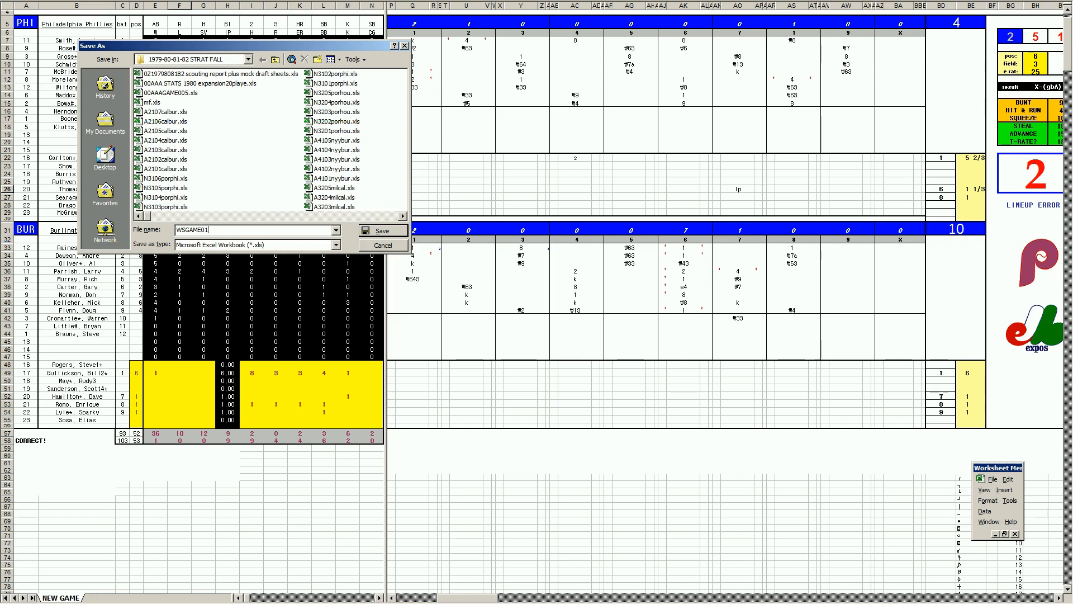
{"action": "type", "text": "phibur"}
{"action": "key", "text": "Return"}
- Save the game workbook as mf.xls as well, replacing the existing file
{"action": "key", "text": "Return"}
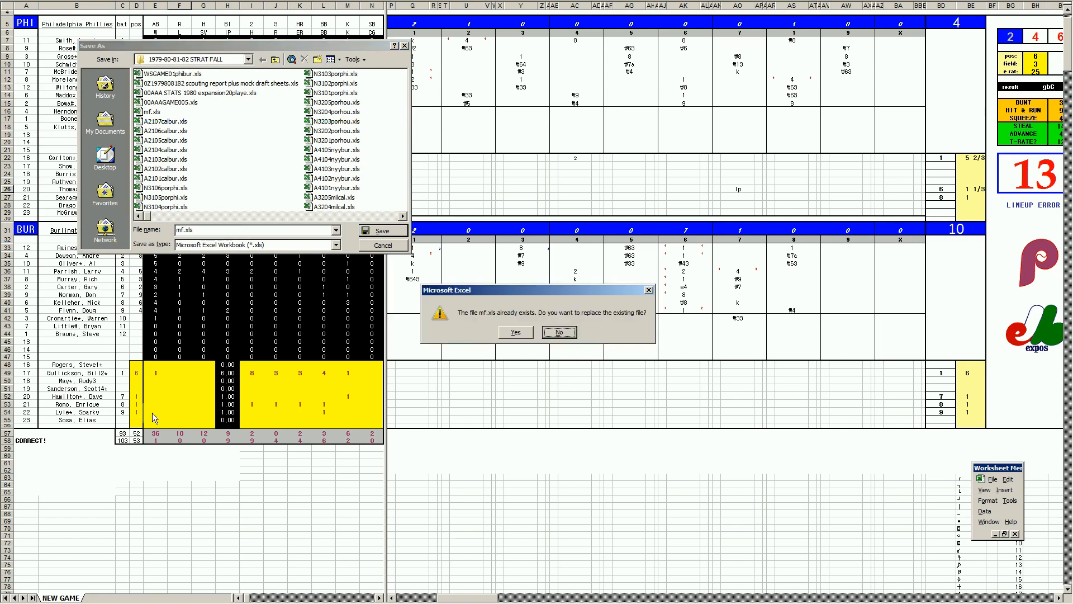
{"action": "key", "text": "y"}
{"action": "key", "text": "y"}
- Switch to the season STATS sheet and paste the copied Phillies game block into their Game 7 columns, starting at row 501
{"action": "key", "text": "ctrl+Page_Down"}
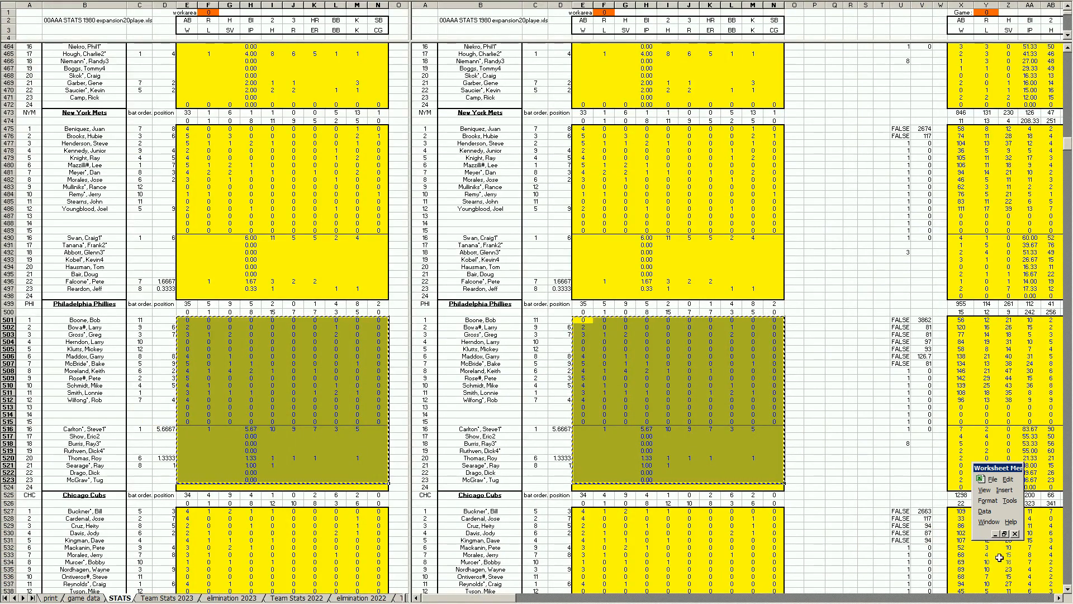
{"action": "left_click", "coordinate": [1060, 598]}
{"action": "left_click_drag", "start_coordinate": [1060, 598], "coordinate": [1060, 598]}
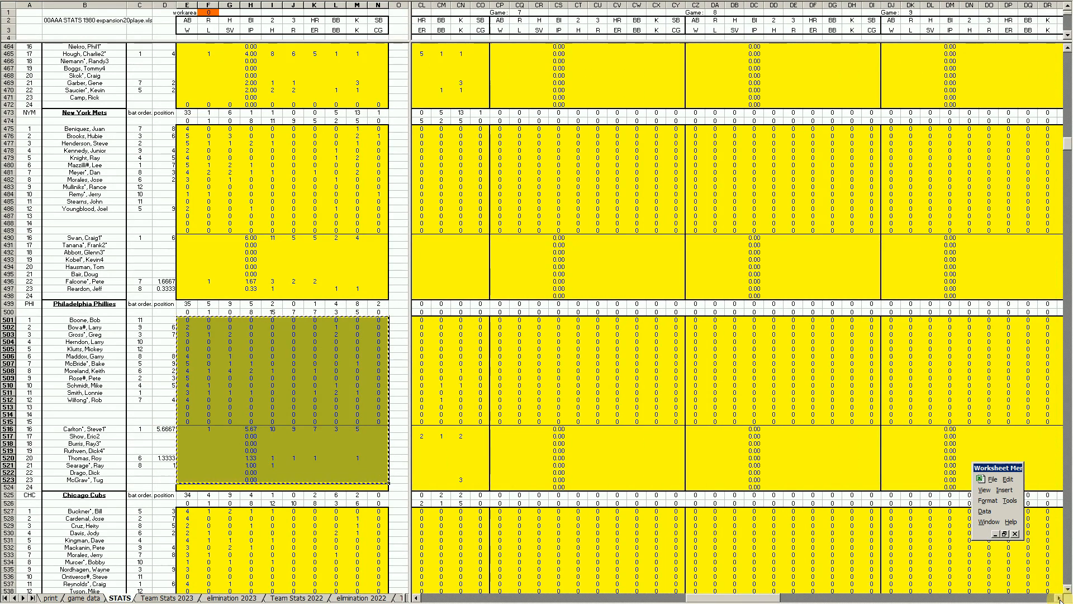
{"action": "right_click", "coordinate": [499, 322]}
{"action": "left_click", "coordinate": [514, 350]}
{"action": "left_click", "coordinate": [358, 365]}
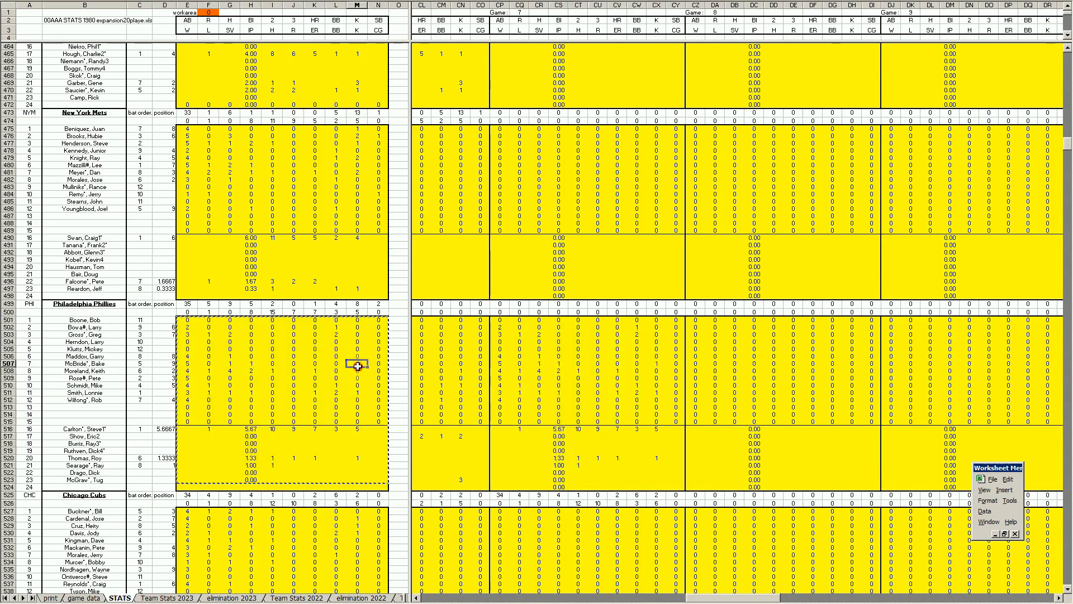
- Copy the Burlington Expos game block from the work area into their Game 8 columns, starting at row 111
{"action": "key", "text": "ctrl+b"}
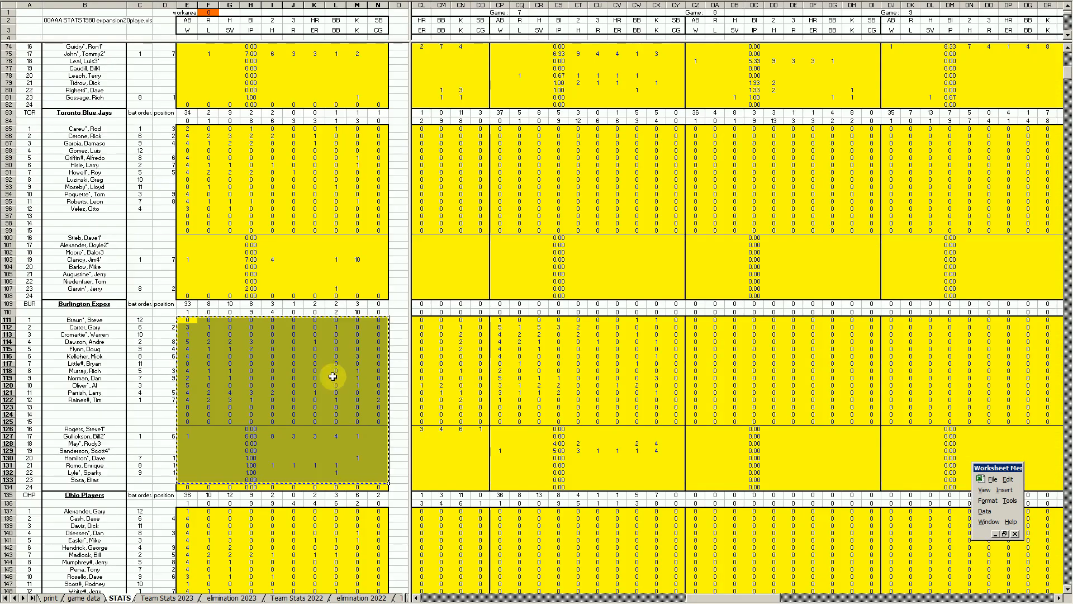
{"action": "right_click", "coordinate": [693, 320]}
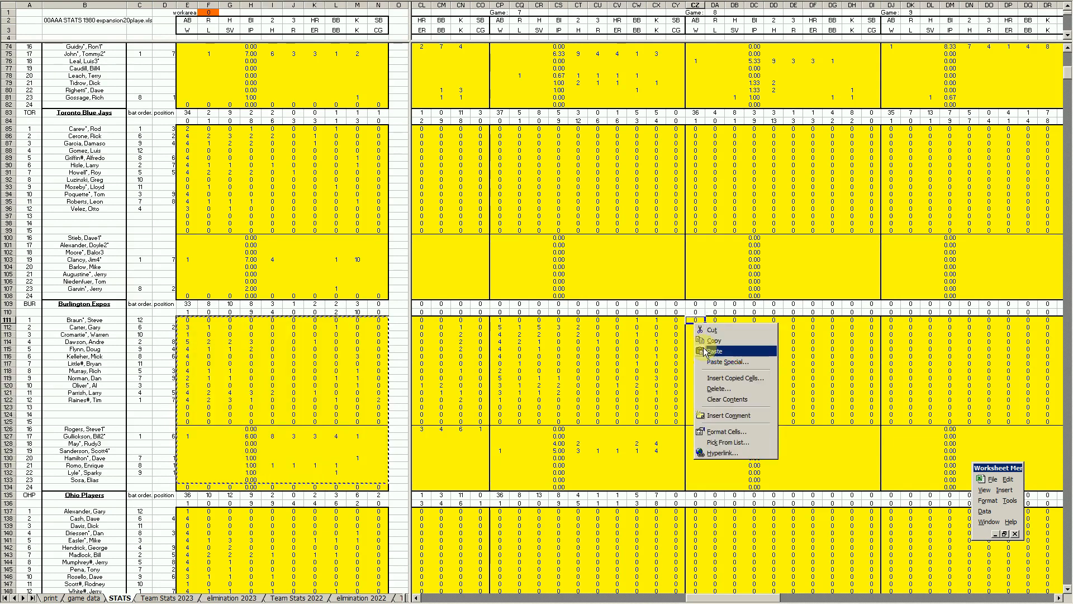
{"action": "left_click", "coordinate": [708, 353]}
- Examine the season TOTAL columns for the teams from the Burlington Expos down to the Philadelphia Phillies
{"action": "left_click_drag", "start_coordinate": [732, 597], "coordinate": [990, 600]}
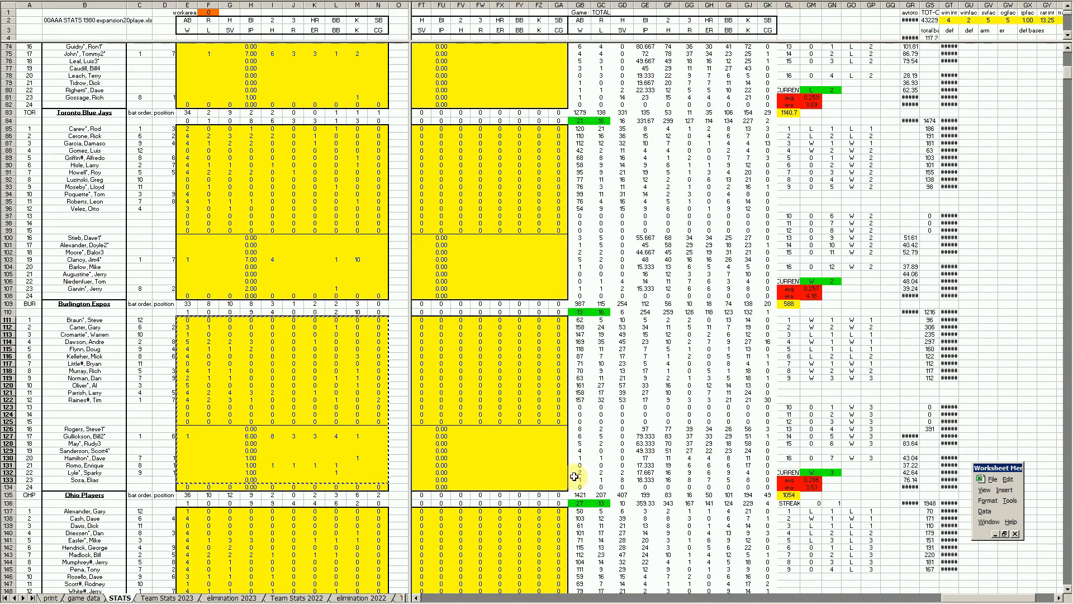
{"action": "left_click", "coordinate": [533, 473]}
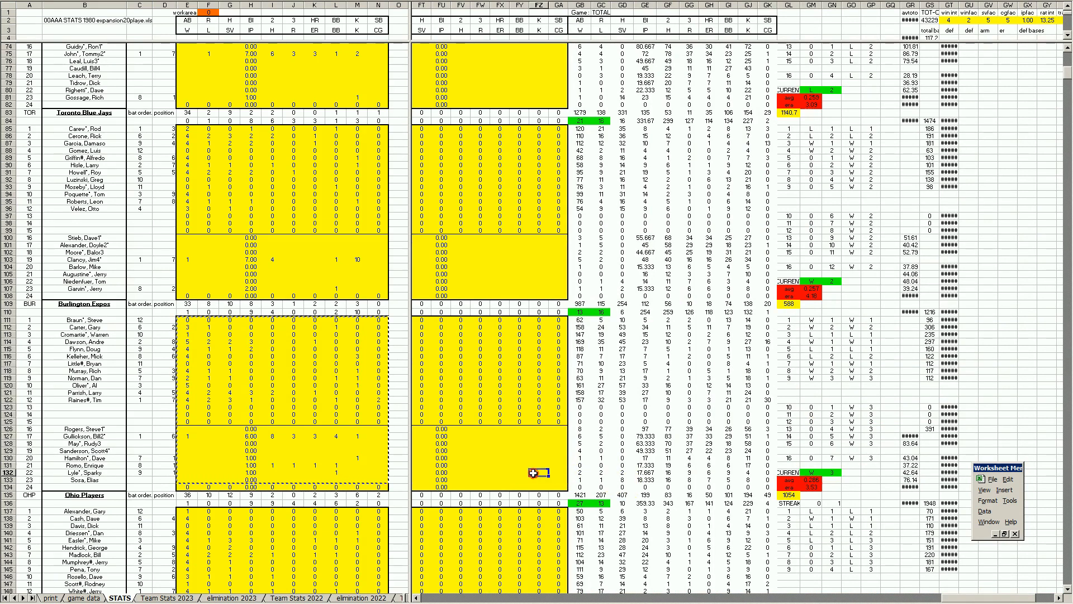
{"action": "key", "text": "Page_Down"}
{"action": "key", "text": "Page_Down"}
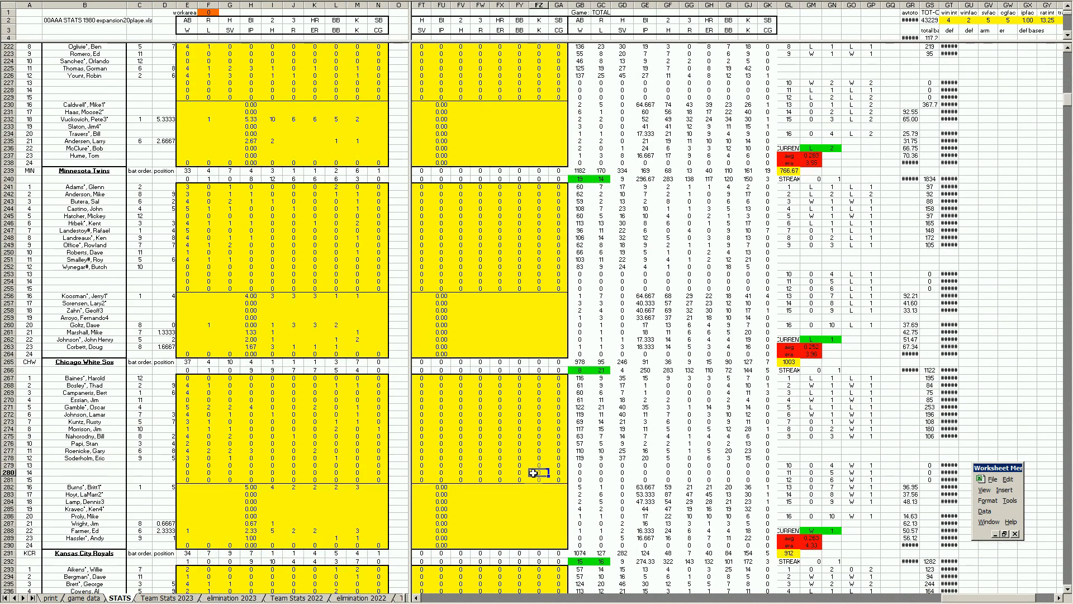
{"action": "key", "text": "Page_Down"}
{"action": "key", "text": "Page_Down"}
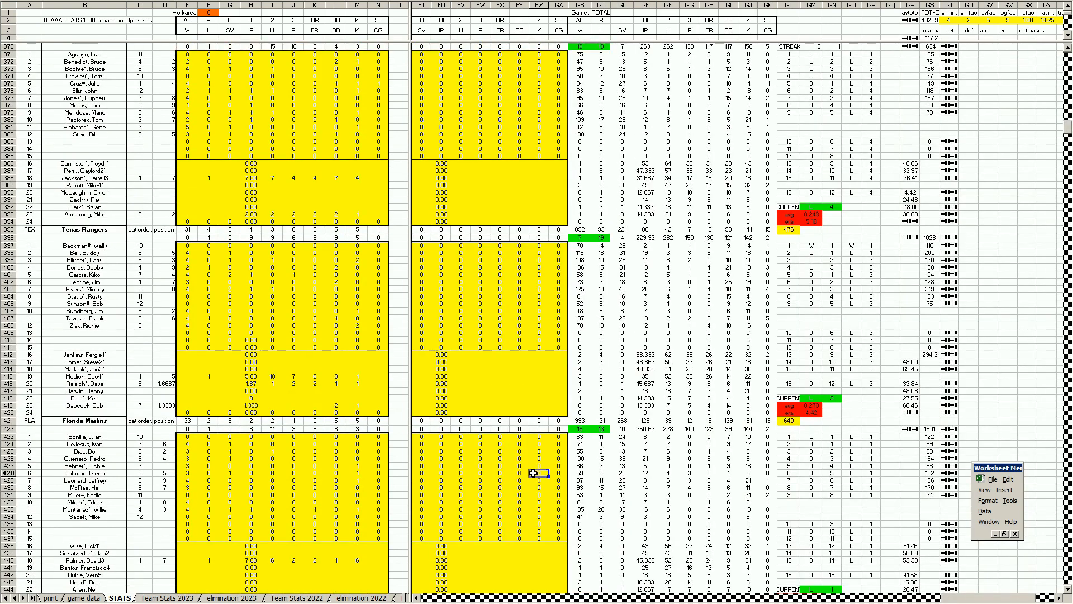
{"action": "key", "text": "Page_Down"}
{"action": "key", "text": "Down"}
{"action": "key", "text": "Down"}
{"action": "key", "text": "Down"}
{"action": "key", "text": "Down"}
{"action": "key", "text": "Down"}
{"action": "key", "text": "Down"}
{"action": "key", "text": "Down"}
{"action": "key", "text": "Down"}
{"action": "key", "text": "Down"}
{"action": "key", "text": "Down"}
{"action": "key", "text": "Down"}
{"action": "key", "text": "Down"}
{"action": "key", "text": "Down"}
{"action": "key", "text": "Down"}
{"action": "key", "text": "Down"}
{"action": "key", "text": "Down"}
{"action": "key", "text": "Down"}
{"action": "key", "text": "Down"}
{"action": "key", "text": "Down"}
{"action": "key", "text": "Down"}
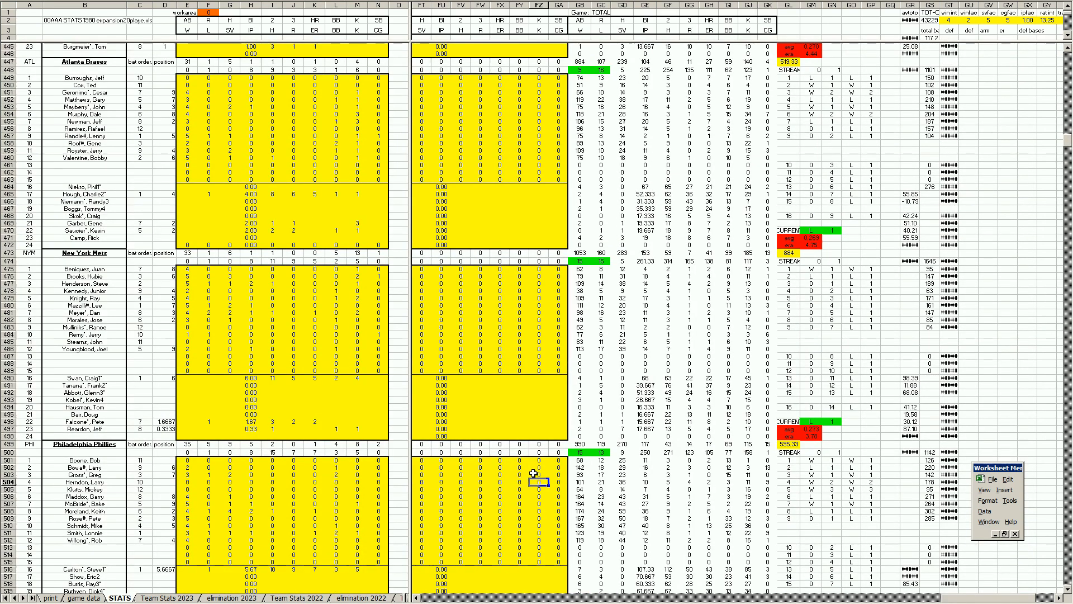
{"action": "key", "text": "Up"}
{"action": "key", "text": "Up"}
{"action": "key", "text": "Up"}
{"action": "key", "text": "Up"}
{"action": "key", "text": "Up"}
{"action": "key", "text": "Up"}
{"action": "key", "text": "Up"}
{"action": "key", "text": "Up"}
{"action": "key", "text": "Up"}
{"action": "key", "text": "Up"}
{"action": "key", "text": "Up"}
{"action": "key", "text": "Up"}
{"action": "key", "text": "Up"}
{"action": "key", "text": "Up"}
{"action": "key", "text": "Up"}
{"action": "key", "text": "Up"}
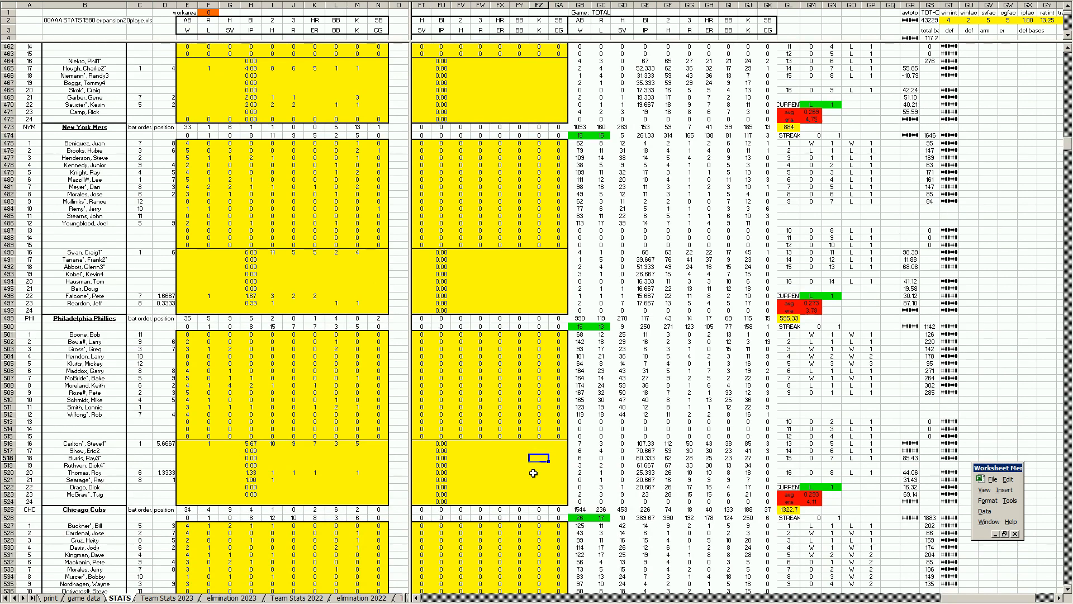
- Calculate +43*9/107 in a spare cell beside the Phillies pitchers' totals and clear the cell
{"action": "type", "text": "+43*9/107"}
{"action": "key", "text": "Return"}
{"action": "key", "text": "Up"}
{"action": "key", "text": "Delete"}
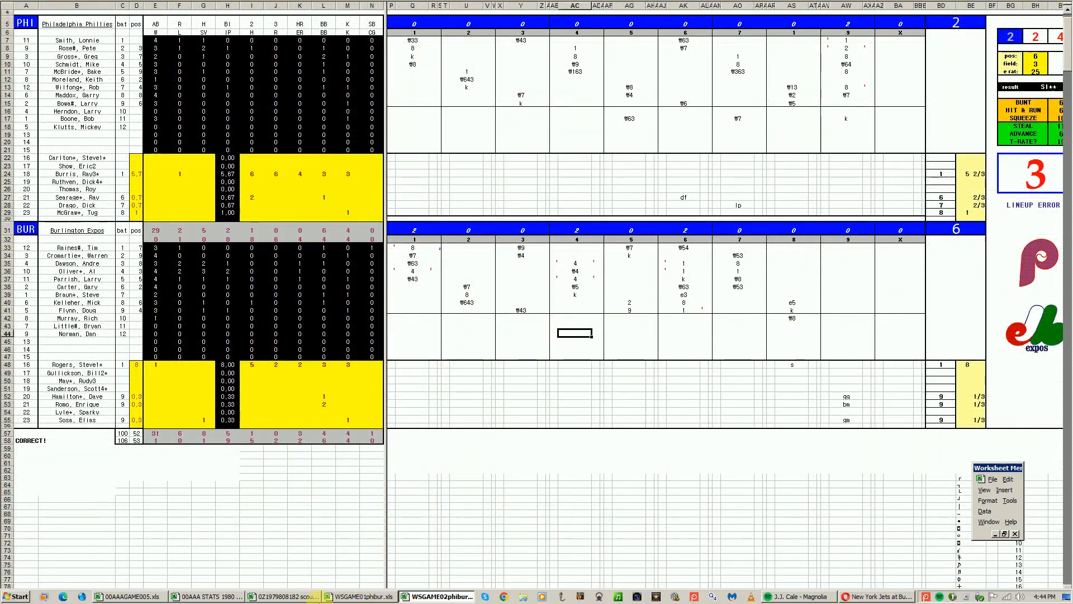
- Bring up the WSGAME01phibur.xls workbook and close it
{"action": "left_click", "coordinate": [344, 597]}
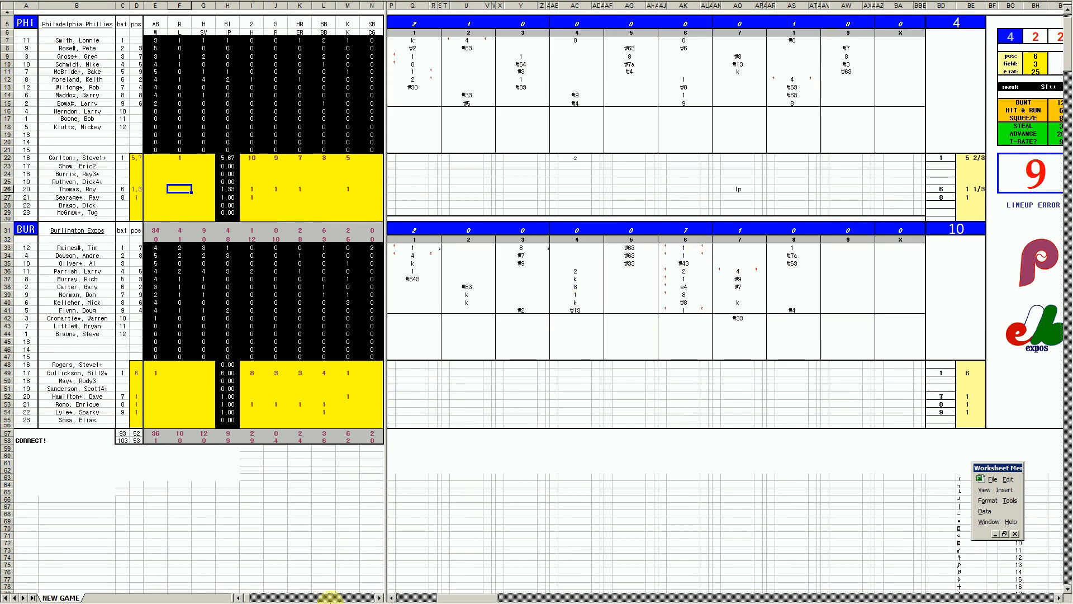
{"action": "right_click", "coordinate": [363, 596]}
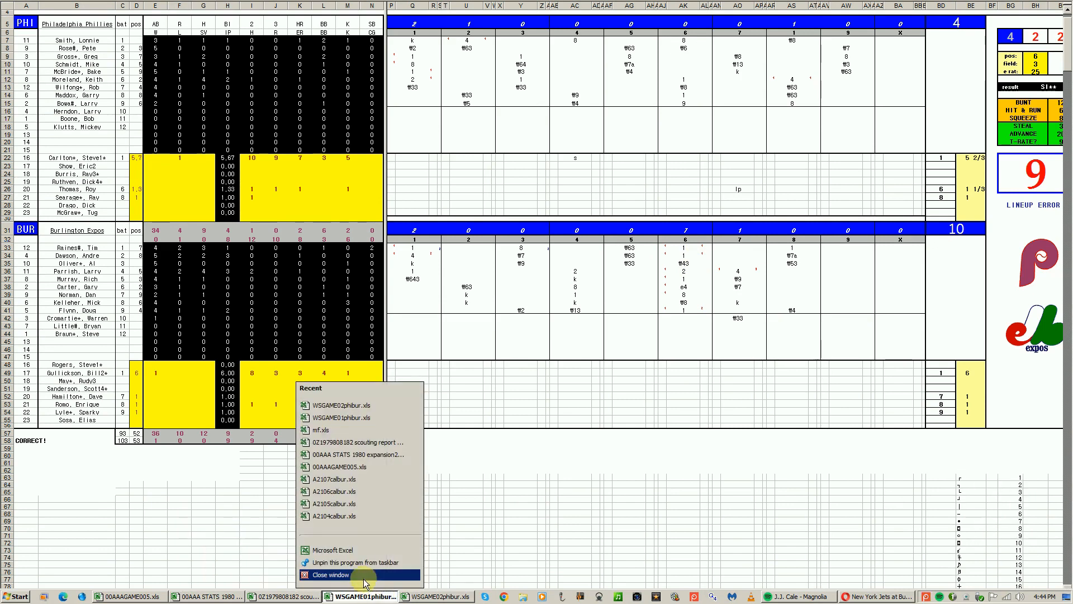
{"action": "left_click", "coordinate": [364, 579]}
{"action": "left_click", "coordinate": [538, 333]}
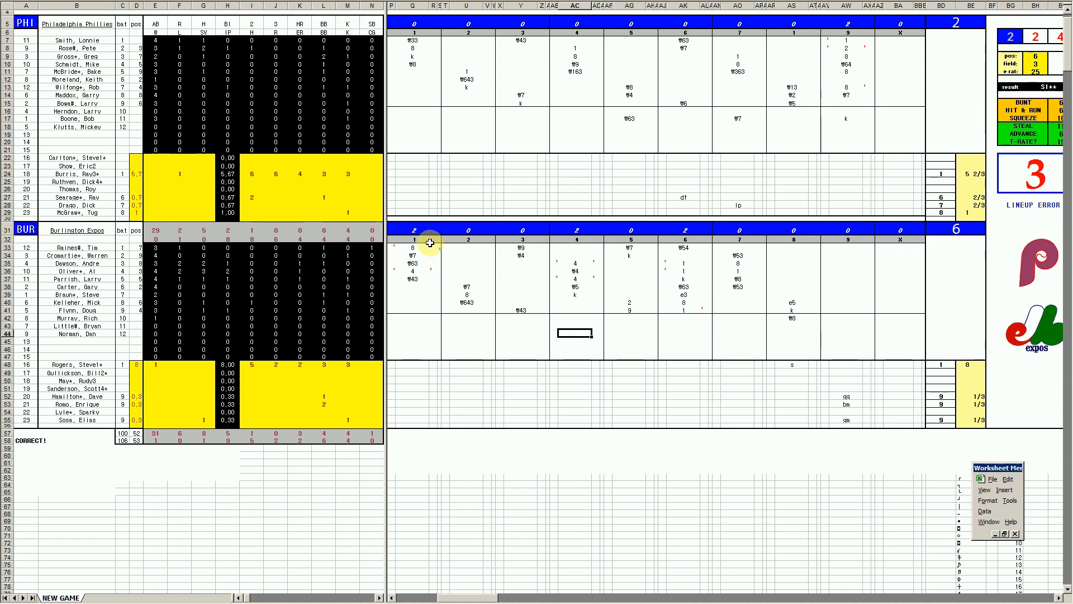
- Review the second game's Burlington batting entries in innings 1, 3, 4 and 6 and the Phillies relievers' inning 6 entries
{"action": "left_click", "coordinate": [413, 272]}
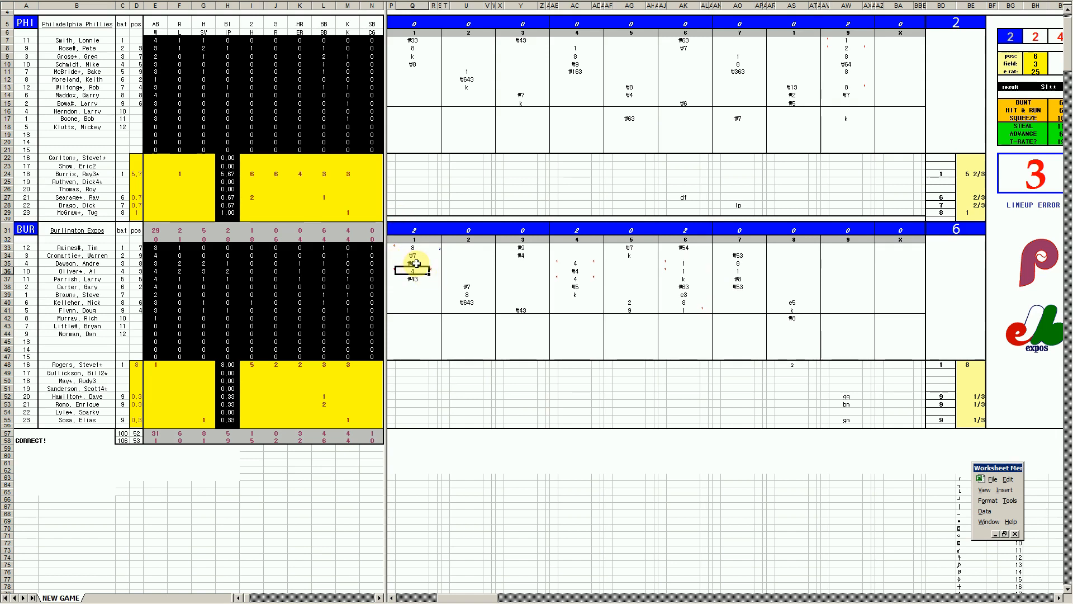
{"action": "left_click", "coordinate": [575, 263]}
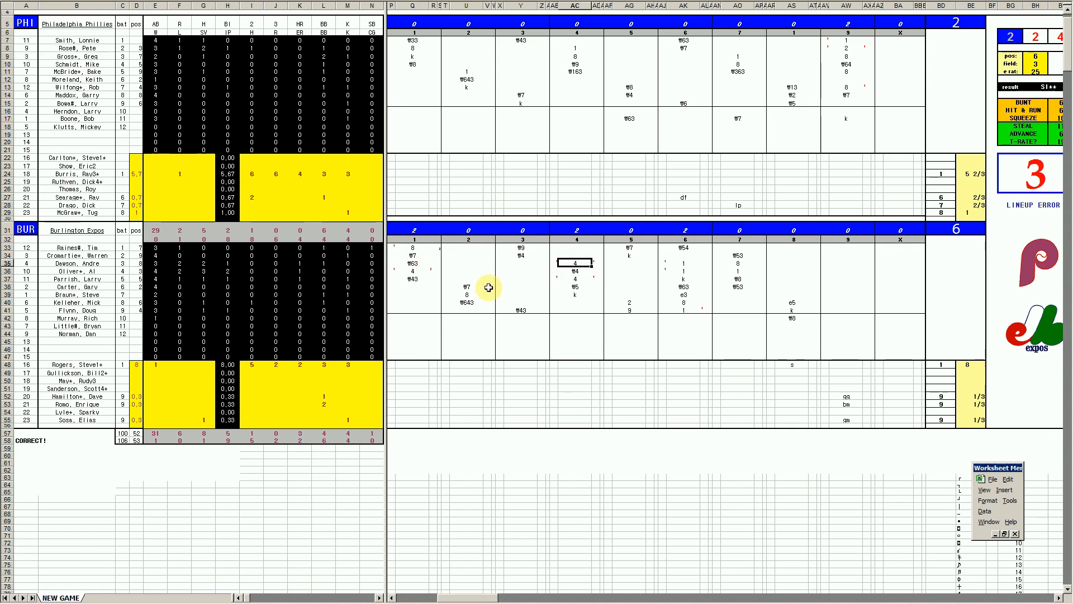
{"action": "left_click", "coordinate": [575, 286]}
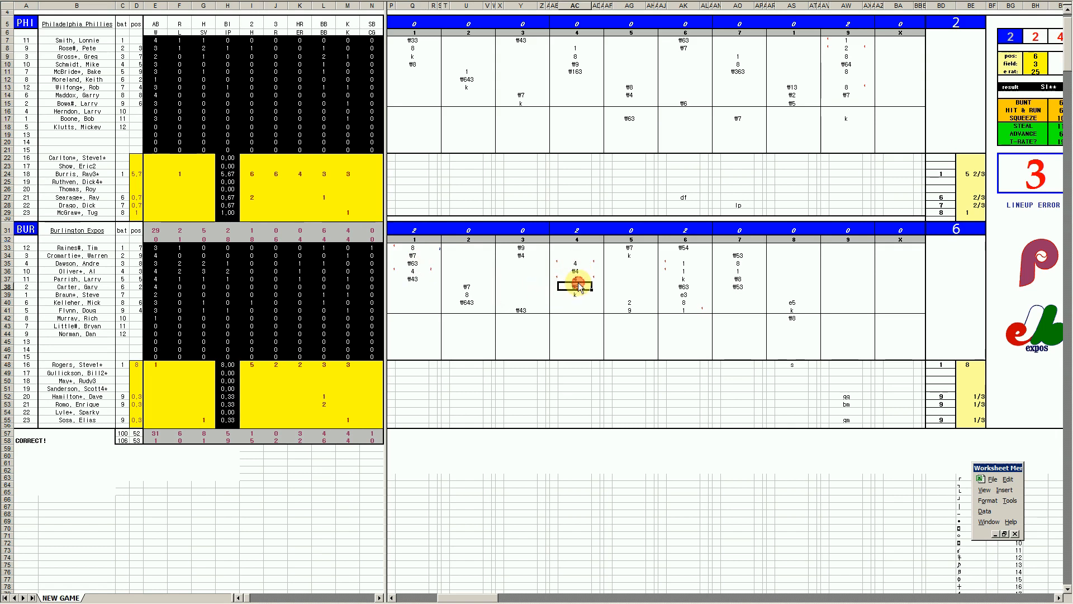
{"action": "type", "text": "#5"}
{"action": "left_click", "coordinate": [574, 278]}
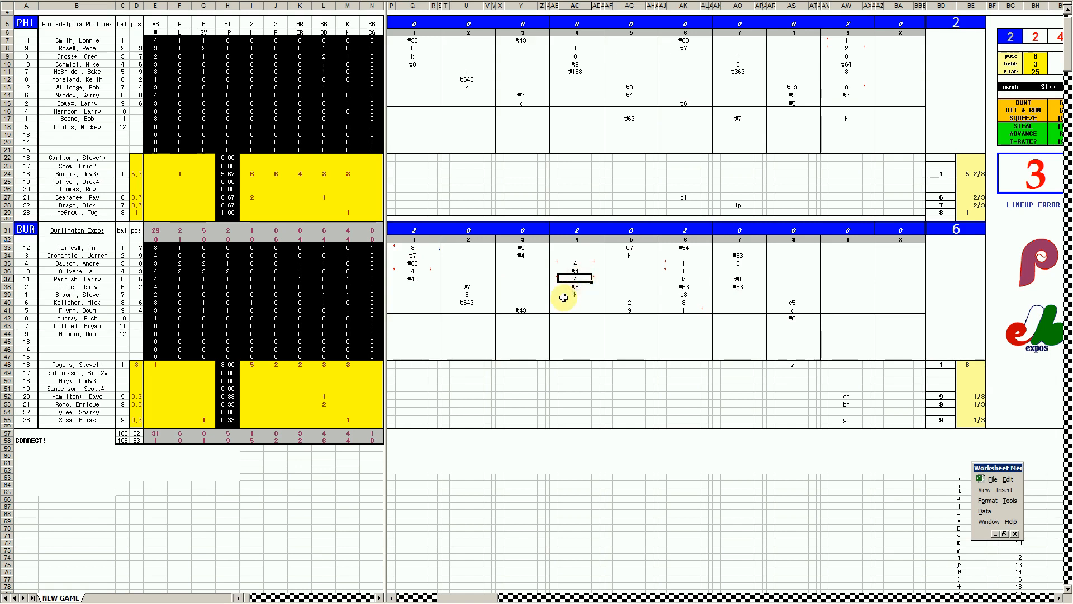
{"action": "left_click", "coordinate": [685, 272]}
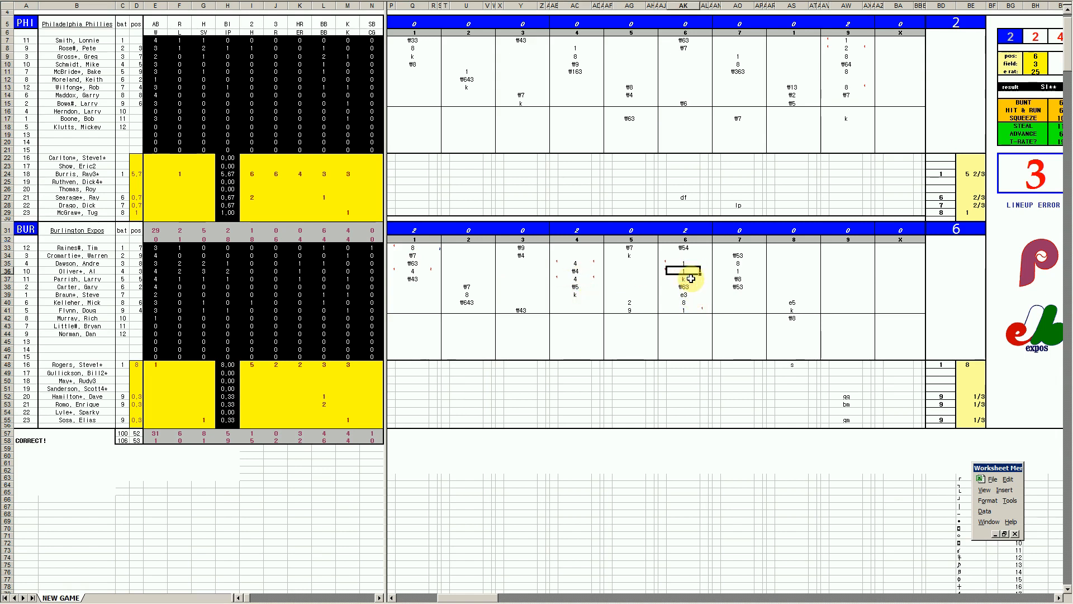
{"action": "left_click", "coordinate": [691, 287]}
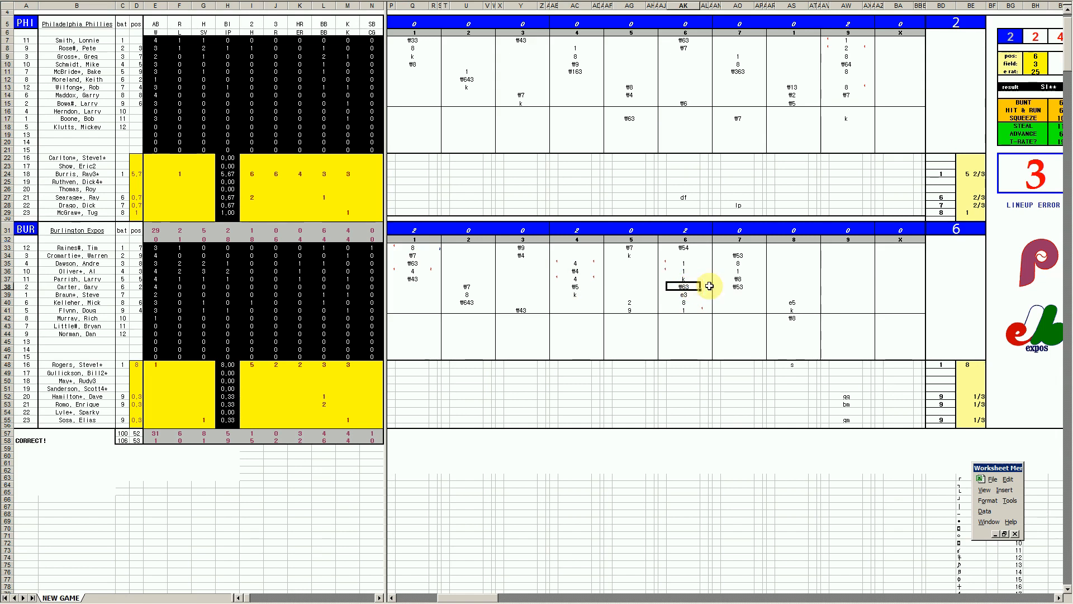
{"action": "left_click", "coordinate": [685, 203]}
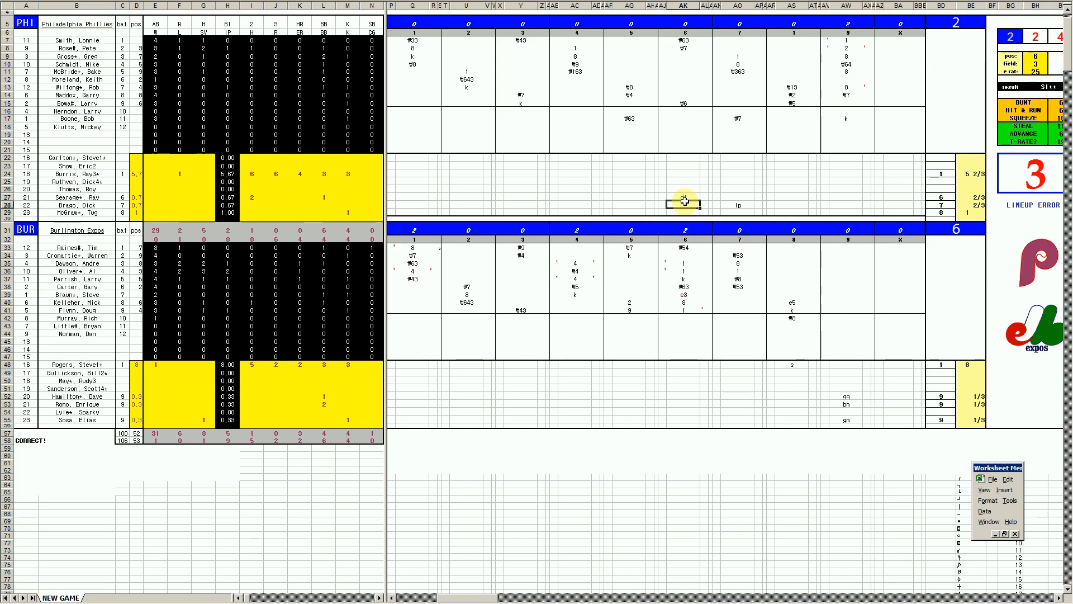
{"action": "left_click", "coordinate": [685, 295]}
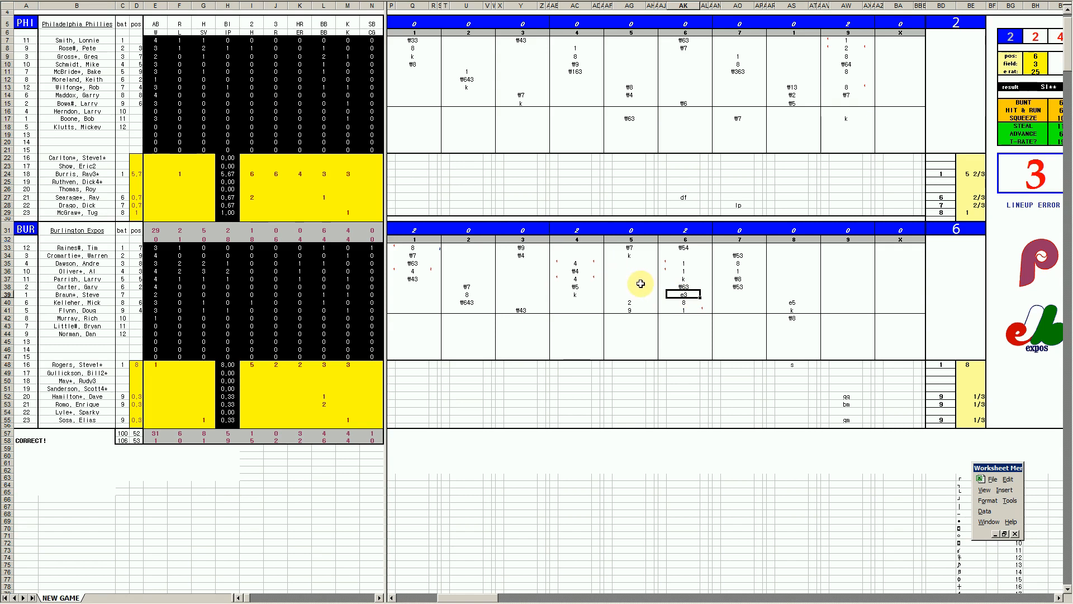
{"action": "left_click", "coordinate": [687, 308]}
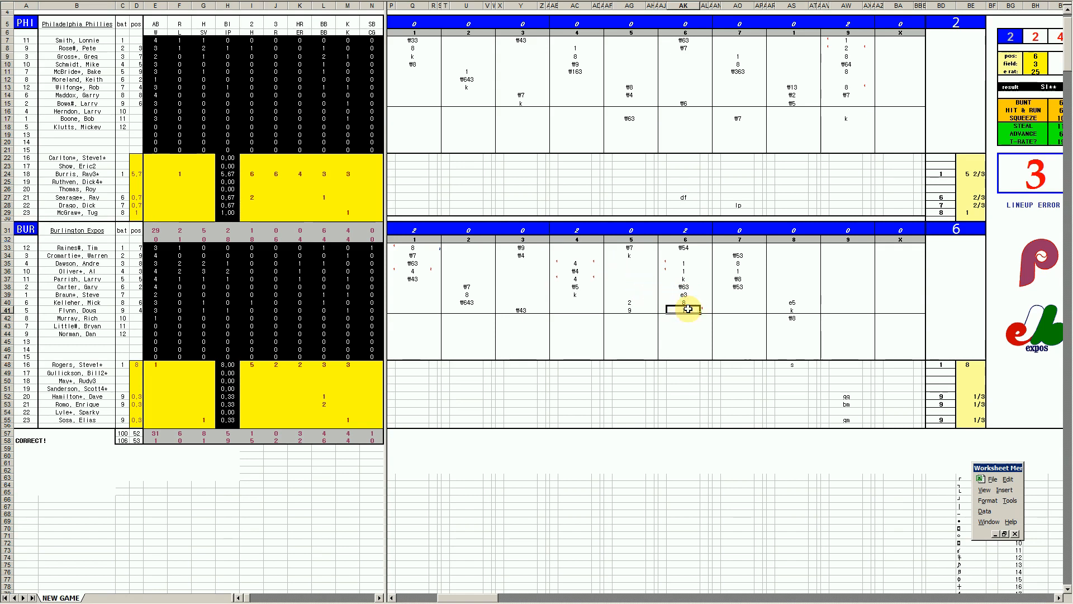
{"action": "type", "text": "1"}
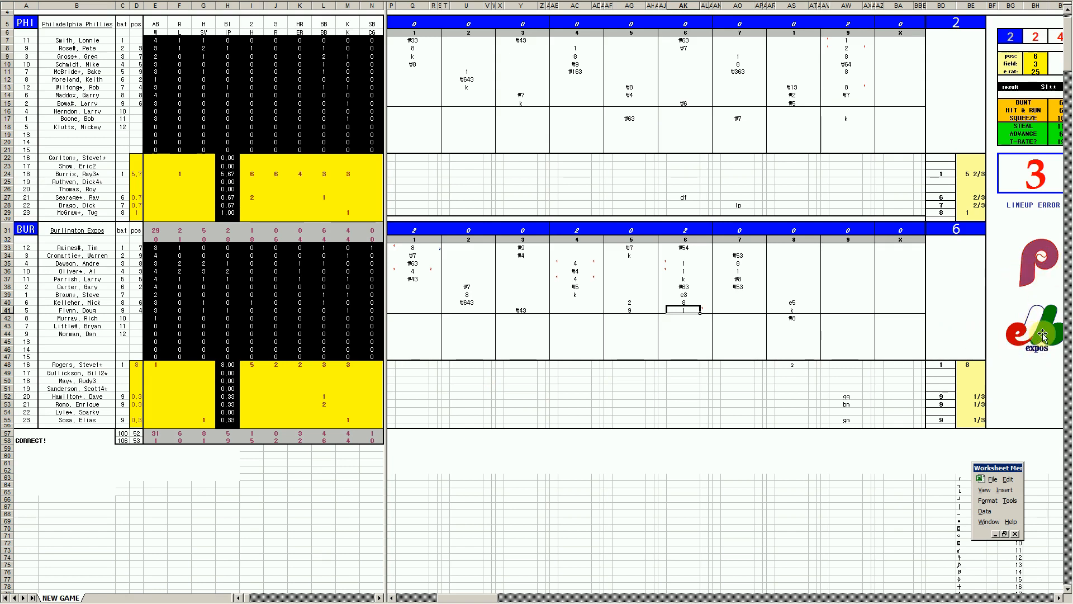
{"action": "mouse_move", "coordinate": [721, 599]}
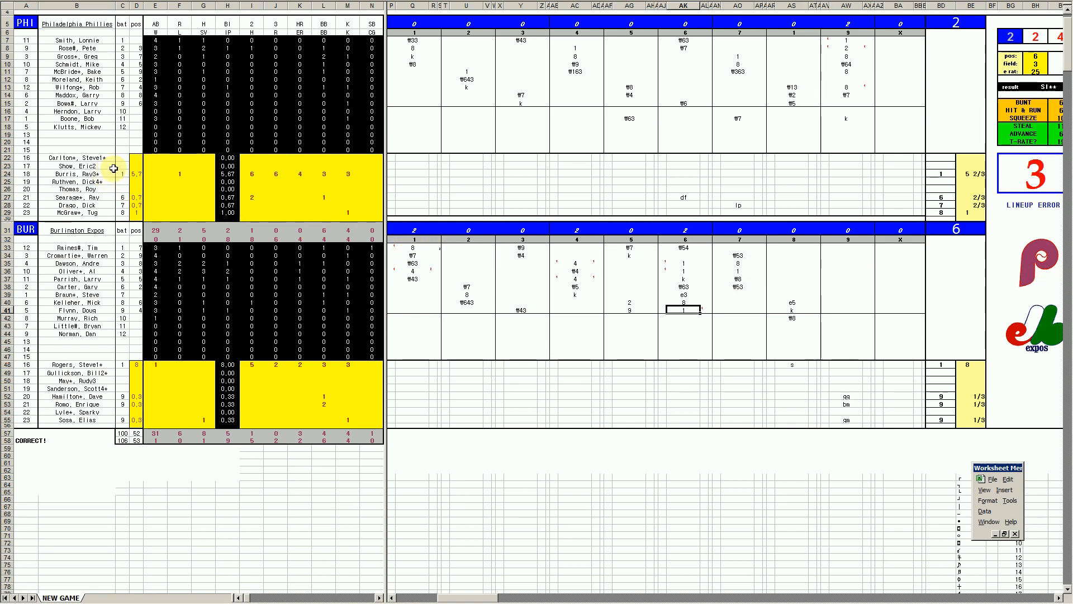
{"action": "left_click", "coordinate": [514, 261]}
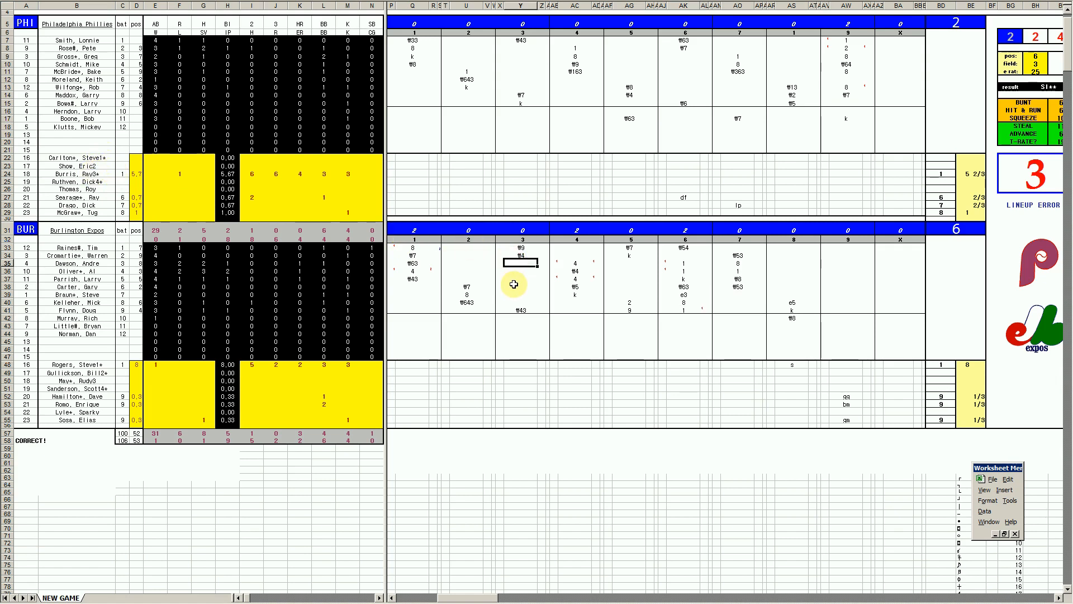